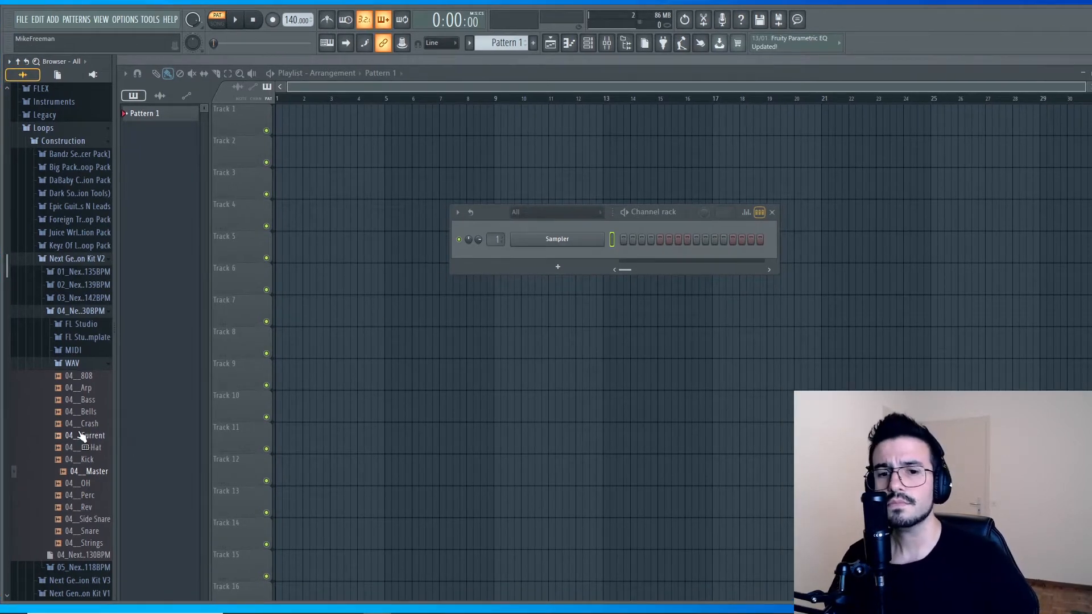
# Audition the 04__Master and 04__Arp samples in the kit's WAV folder.
pyautogui.scroll(-3, 85, 446)
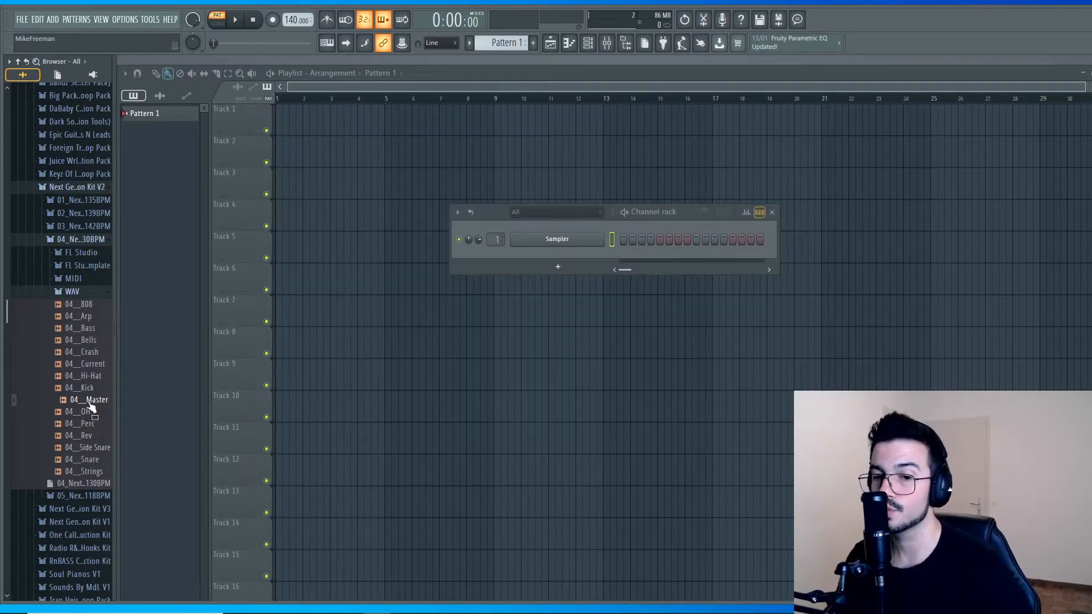
pyautogui.click(90, 403)
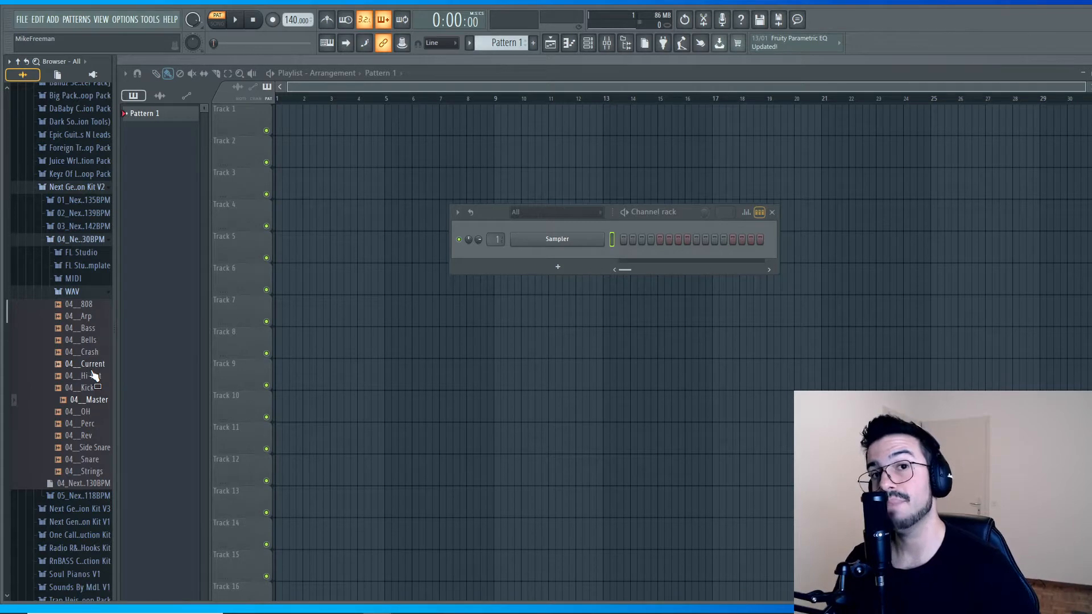
pyautogui.click(82, 317)
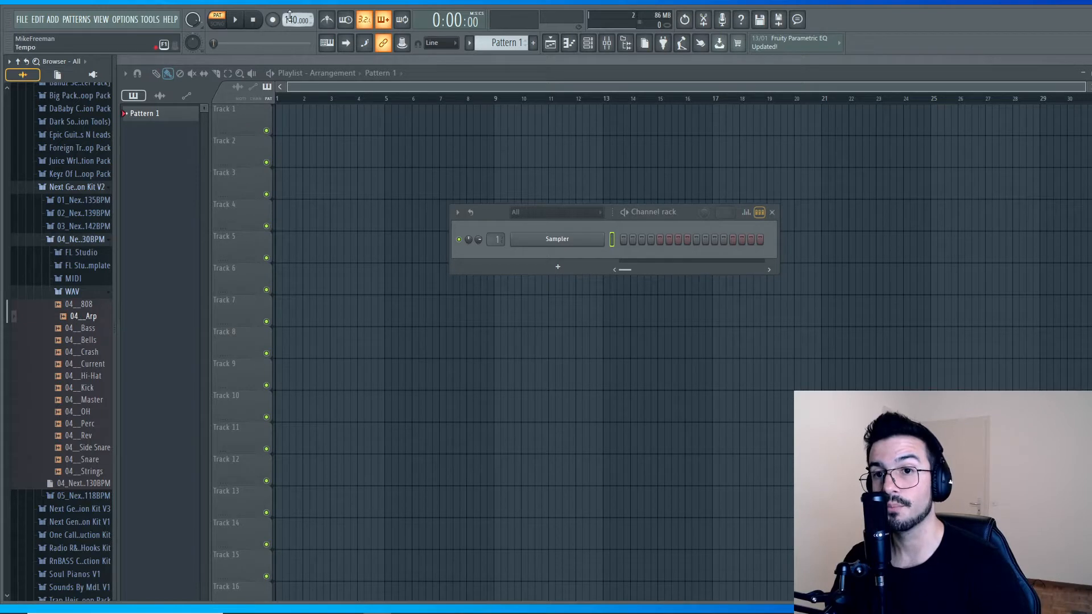
# Set the project tempo to 130 BPM and place the 04__Arp loop on Track 1 at bar 1.
pyautogui.scroll(-1, 296, 20)
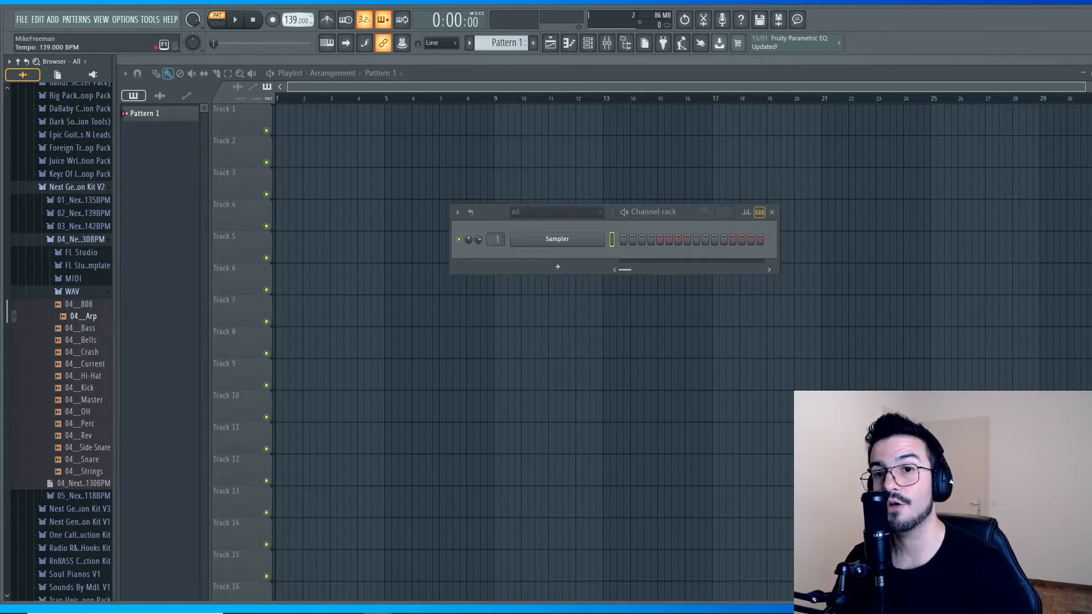
pyautogui.scroll(-1, 297, 20)
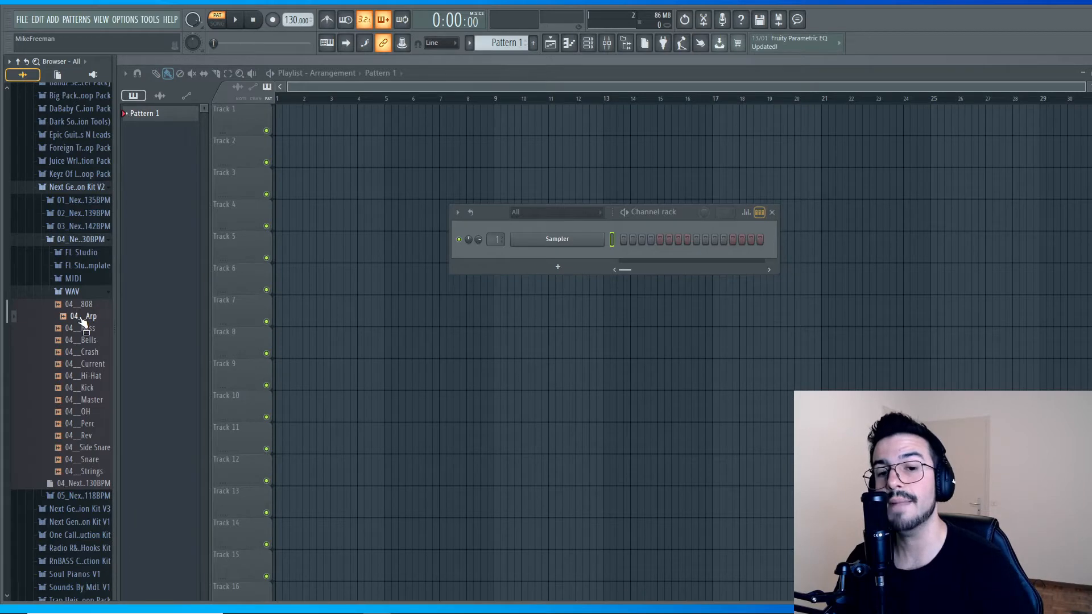
pyautogui.moveTo(83, 320); pyautogui.dragTo(278, 118)
# Test playback in pattern mode and song mode, leaving song mode active.
pyautogui.click(219, 25)
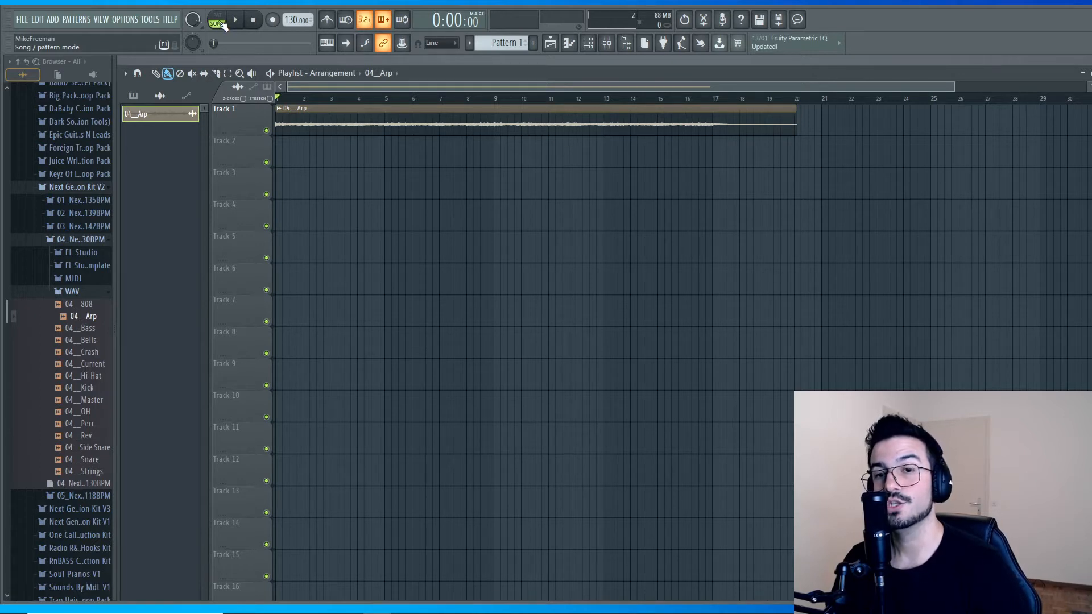
pyautogui.click(221, 23)
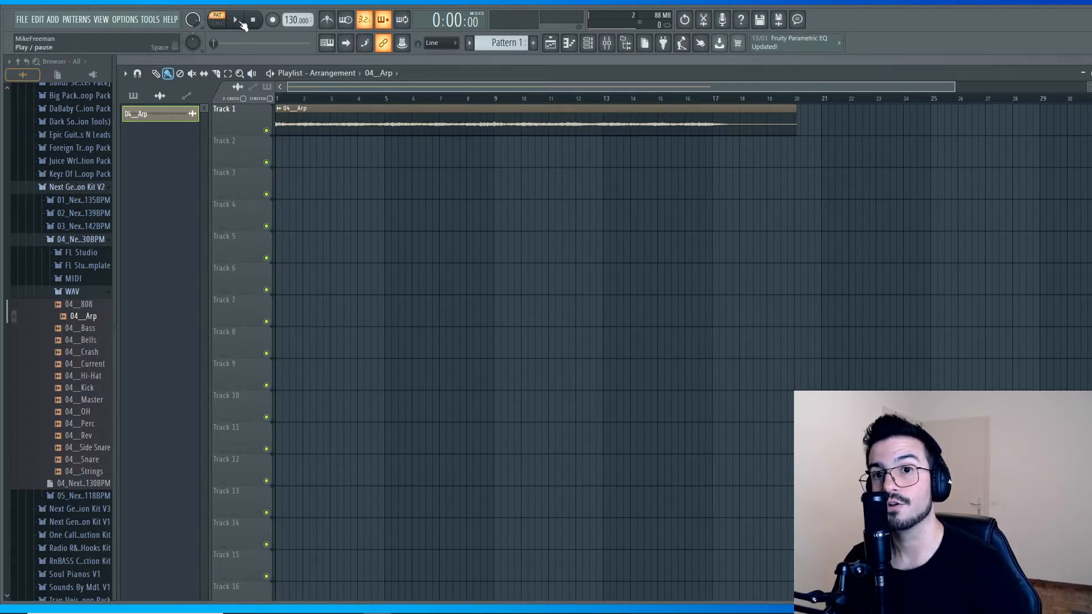
pyautogui.click(235, 20)
pyautogui.click(253, 20)
pyautogui.click(219, 23)
pyautogui.click(236, 20)
pyautogui.click(253, 21)
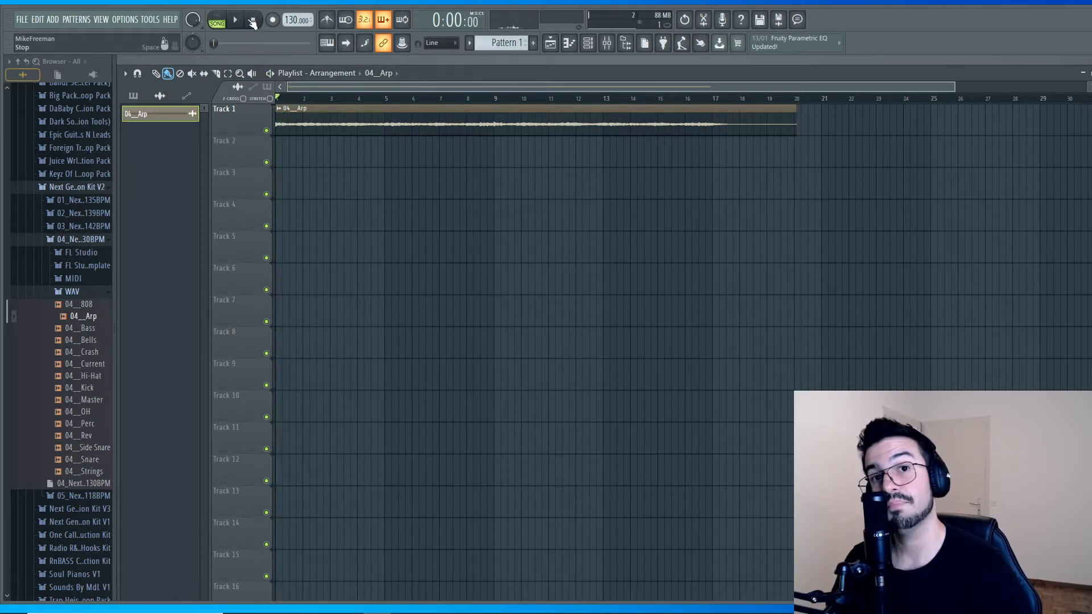
# Play the Arp loop from the start against the metronome to check its timing, and switch the metronome off.
pyautogui.click(329, 20)
pyautogui.click(233, 21)
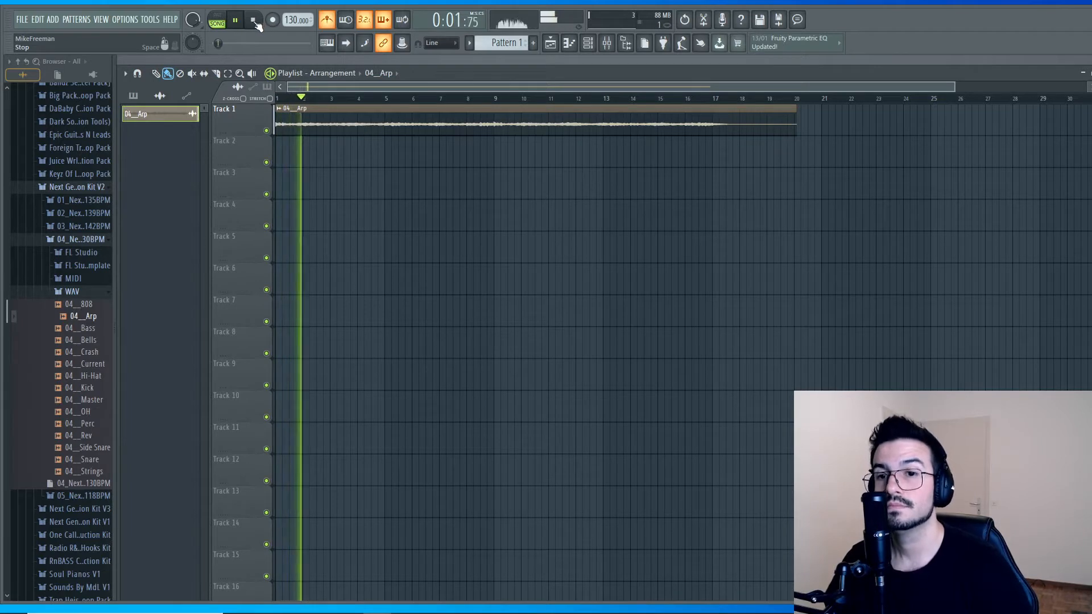
pyautogui.click(253, 20)
pyautogui.click(327, 19)
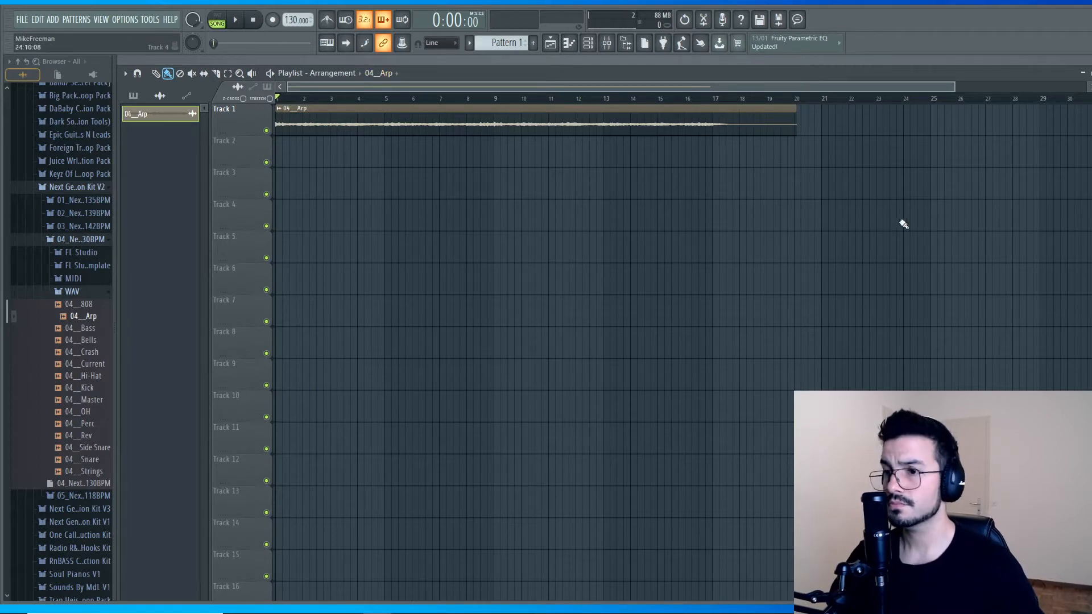
# Check the end of the Arp loop, slice the clip near bar 17 and delete the leftover tail.
pyautogui.click(706, 98)
pyautogui.press('space')
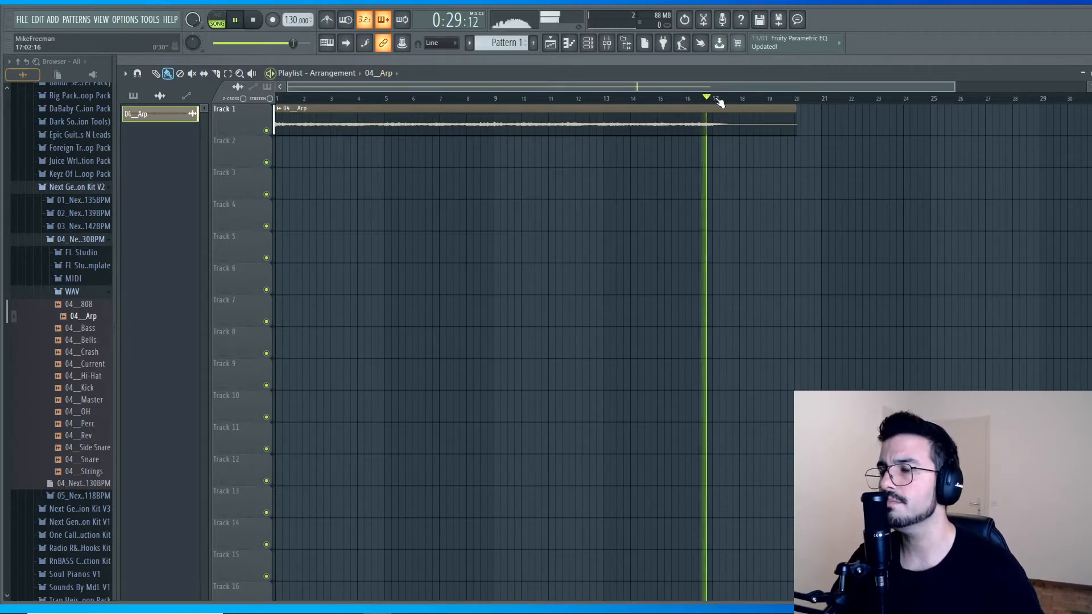
pyautogui.press('space')
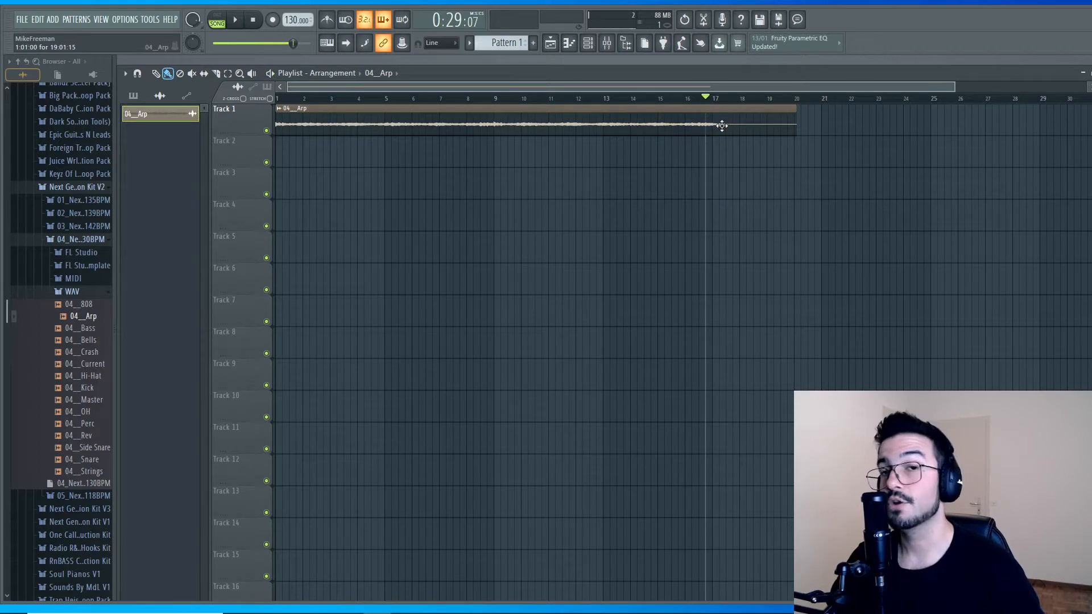
pyautogui.press('c')
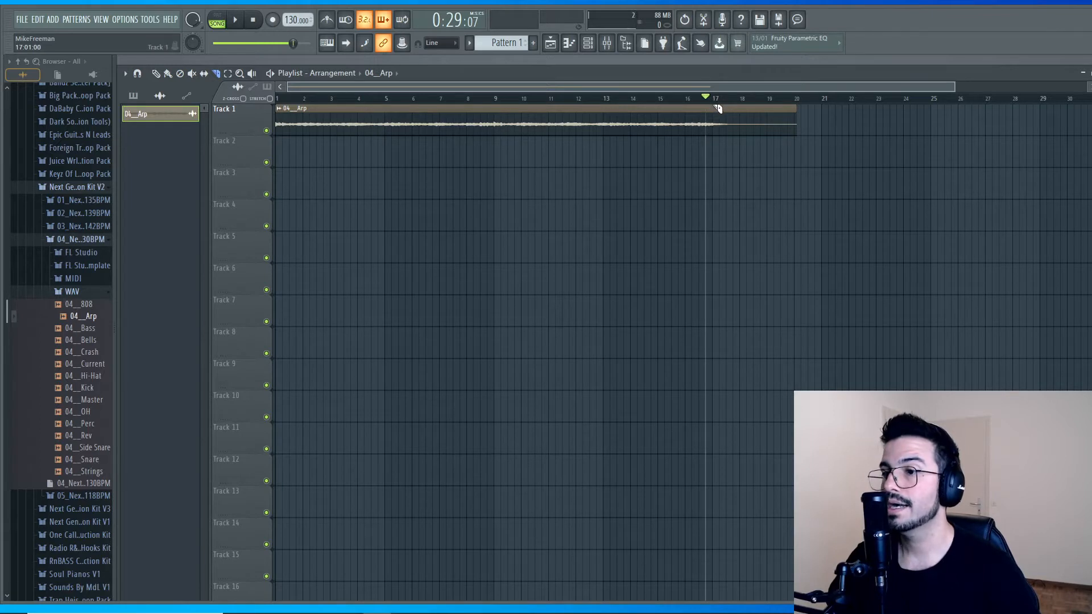
pyautogui.moveTo(718, 108); pyautogui.dragTo(717, 145)
pyautogui.press('p')
pyautogui.rightClick(756, 122)
# Play the trimmed Arp clip from the beginning to check how it sounds.
pyautogui.press('space')
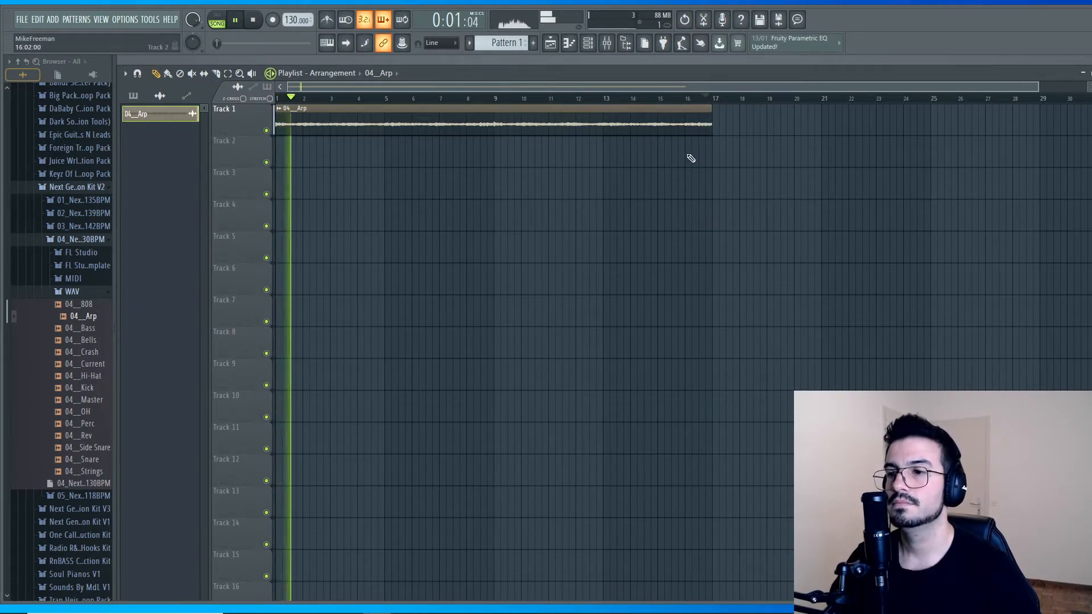
pyautogui.press('space')
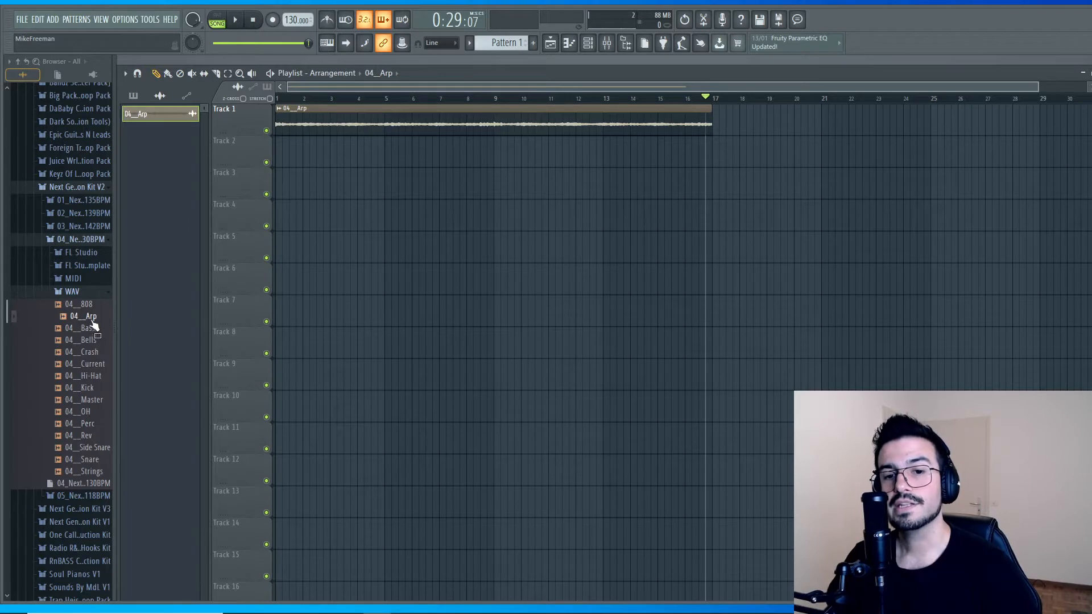
pyautogui.click(253, 20)
pyautogui.click(236, 21)
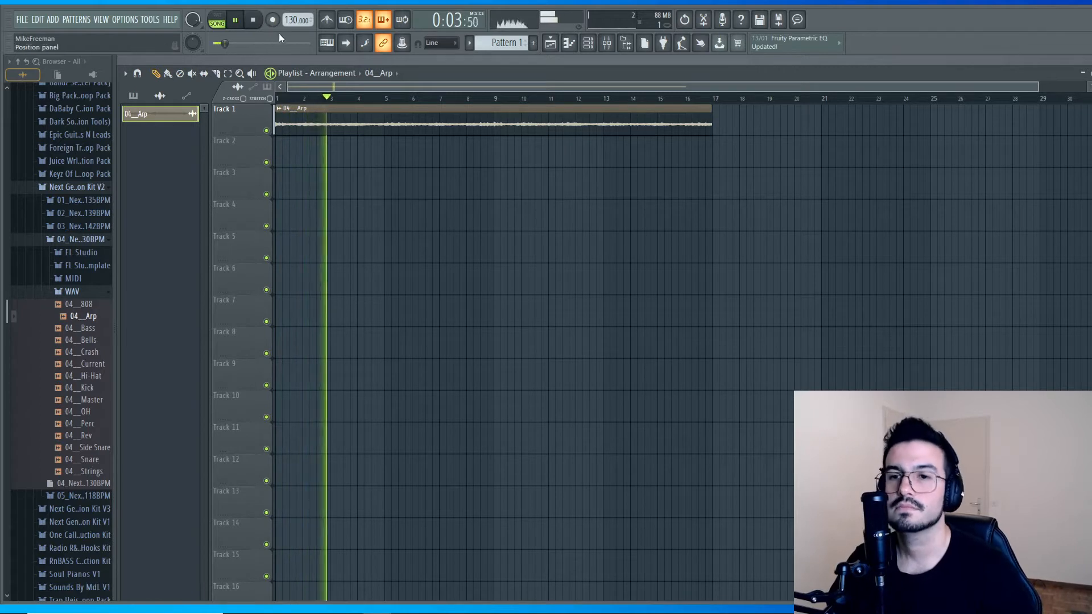
pyautogui.click(252, 26)
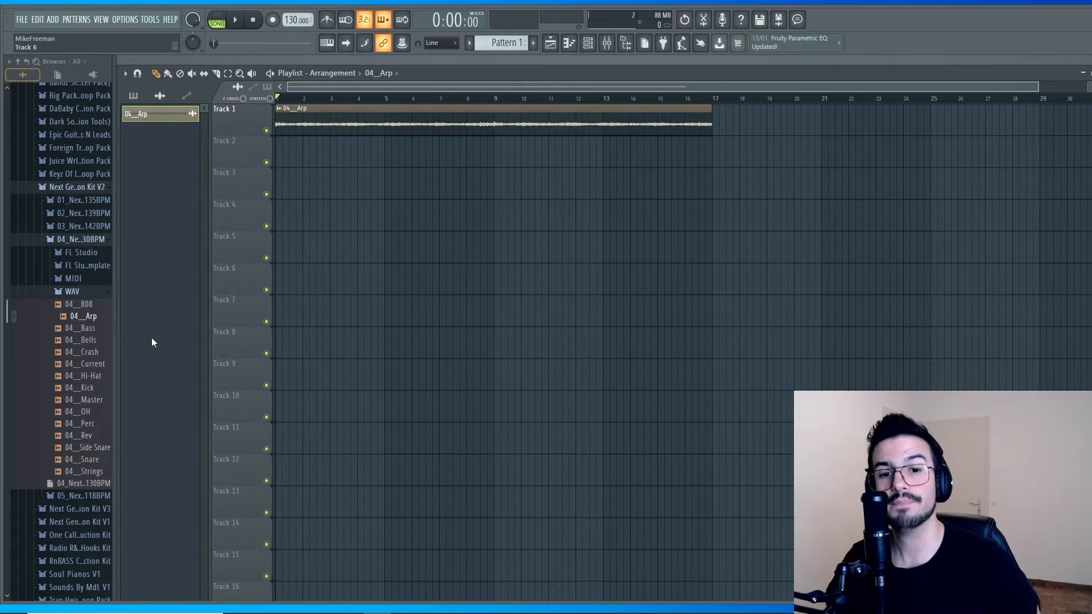
# Audition the 04__Strings sample and place it on Track 2 starting at bar 5.
pyautogui.scroll(-3, 93, 341)
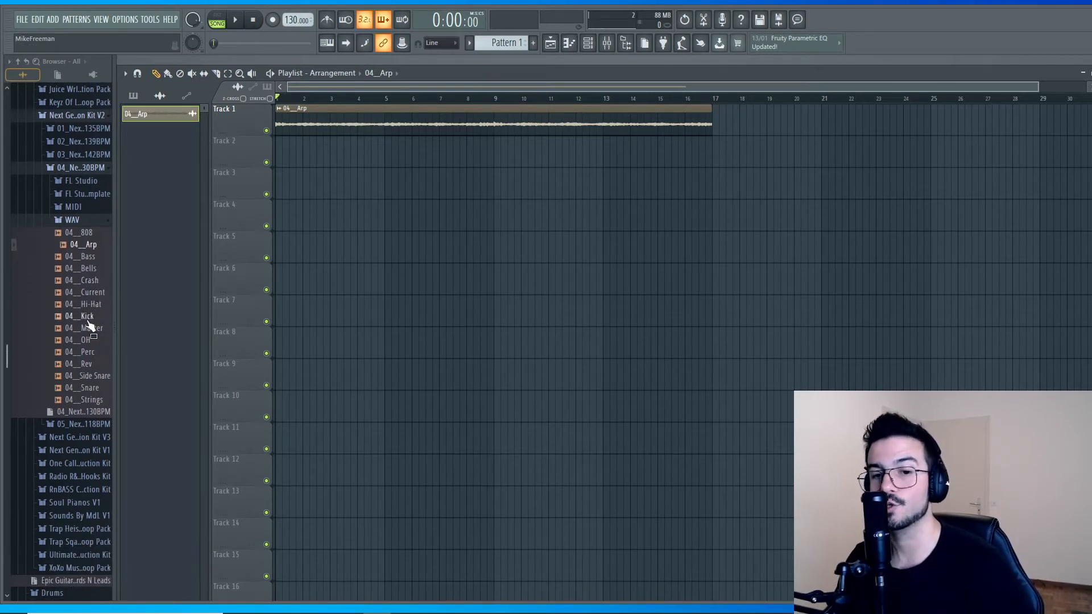
pyautogui.click(75, 401)
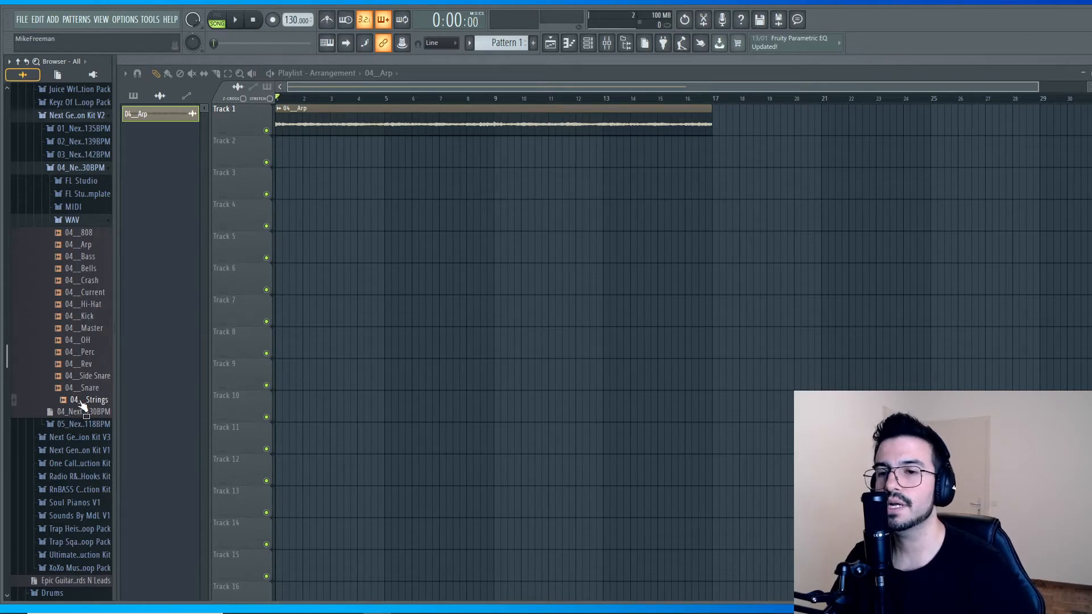
pyautogui.moveTo(81, 405); pyautogui.dragTo(387, 154)
# Listen to the Strings entry by playing from around bar 4 and again from bar 5.
pyautogui.click(358, 97)
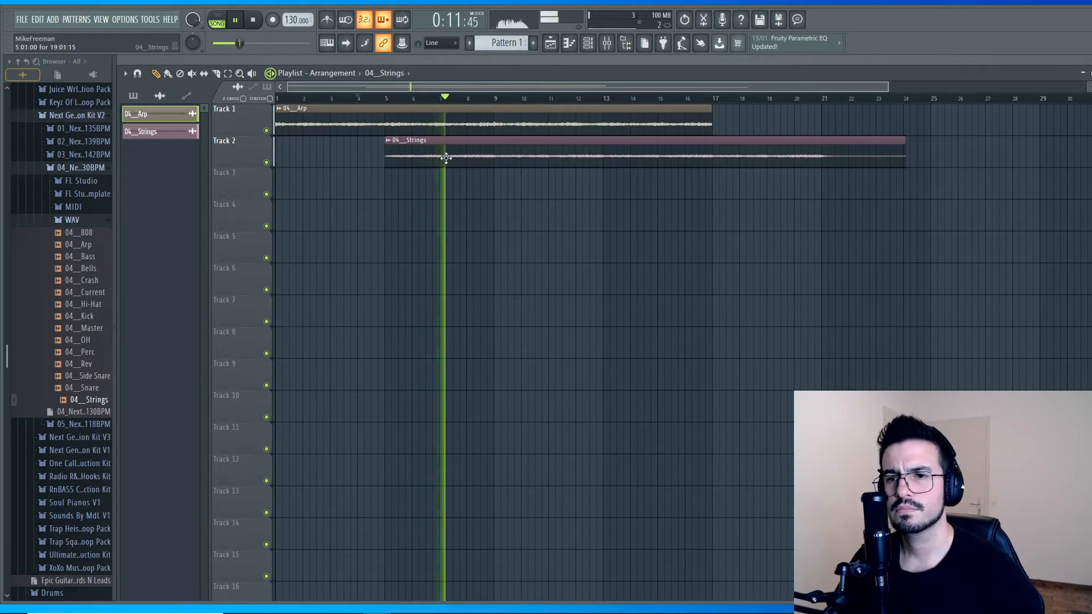
pyautogui.press('space')
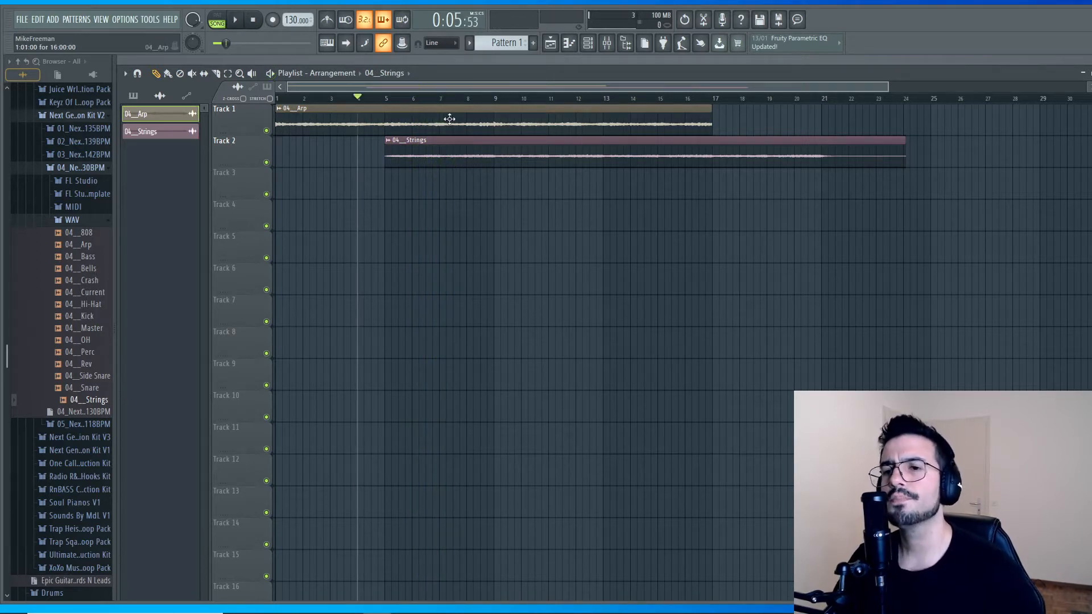
pyautogui.click(386, 99)
pyautogui.press('space')
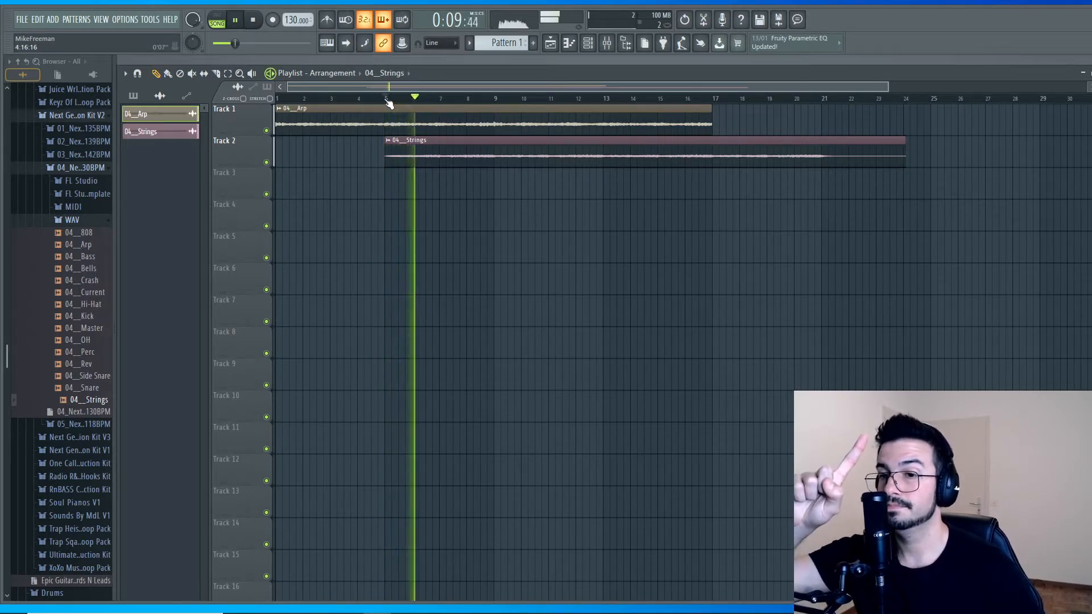
# Split the Arp clip at bar 5, move the remainder to about bar 13 and copy the first four bars to bar 5.
pyautogui.press('space')
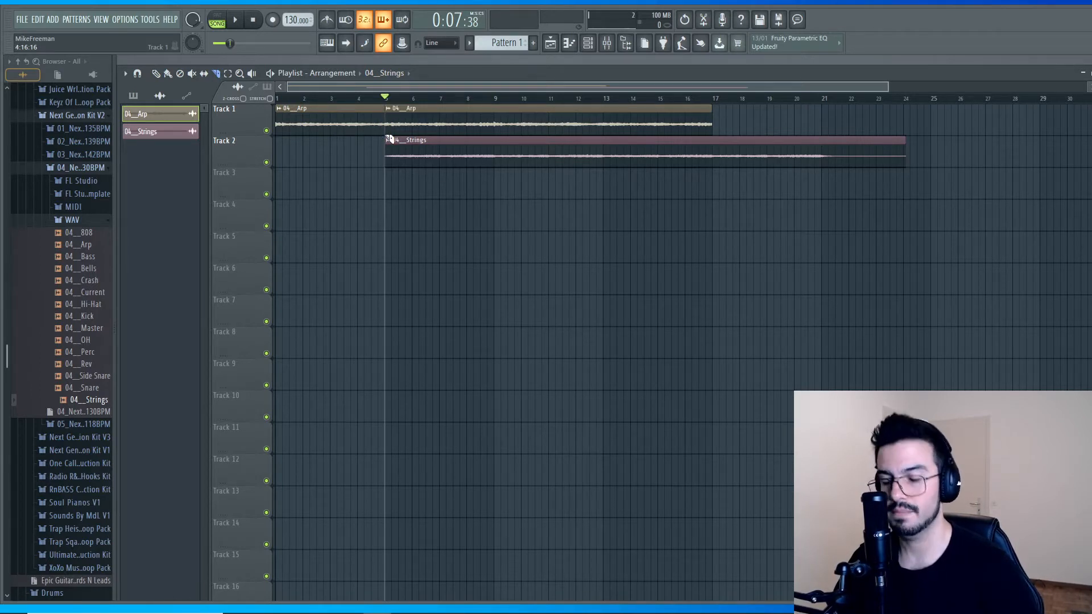
pyautogui.moveTo(418, 116); pyautogui.dragTo(642, 121)
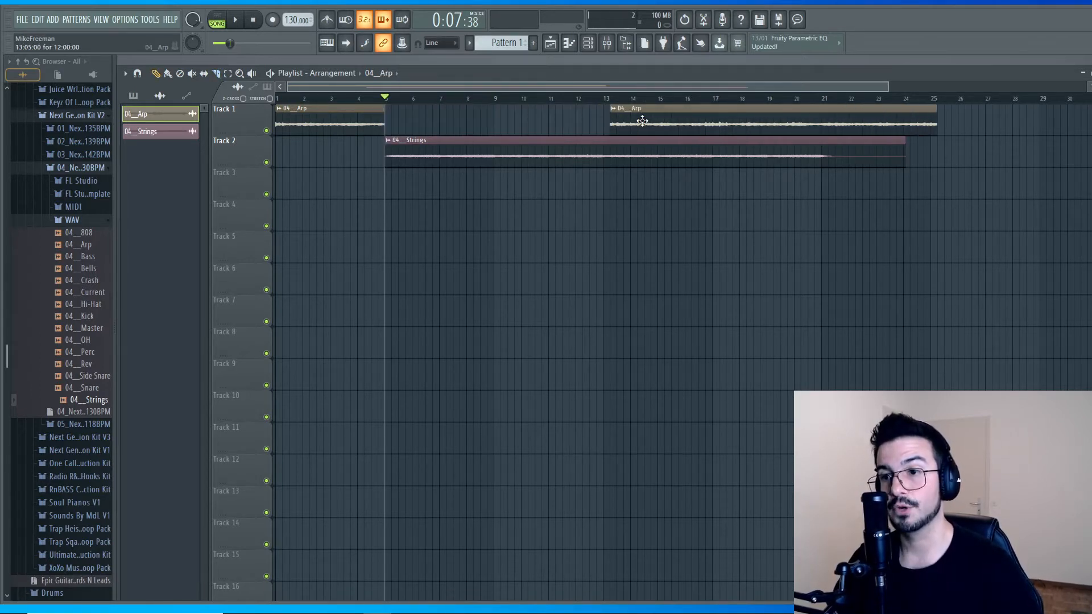
pyautogui.moveTo(301, 128); pyautogui.dragTo(412, 133)
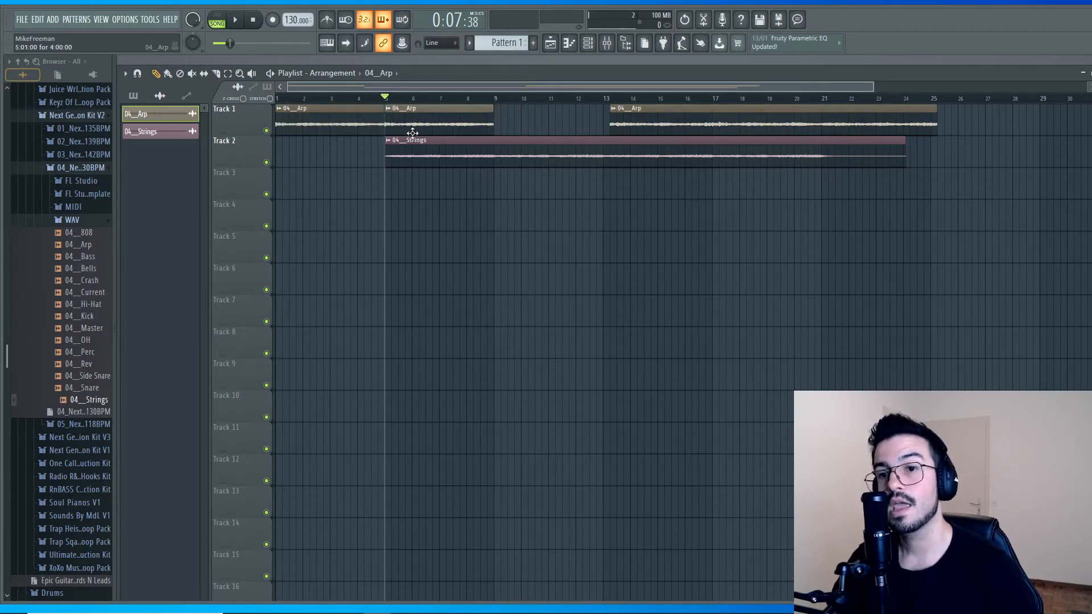
# Split the Strings clip at bar 9 and move its remainder to about bar 13, aligned with the Arp remainder.
pyautogui.click(252, 21)
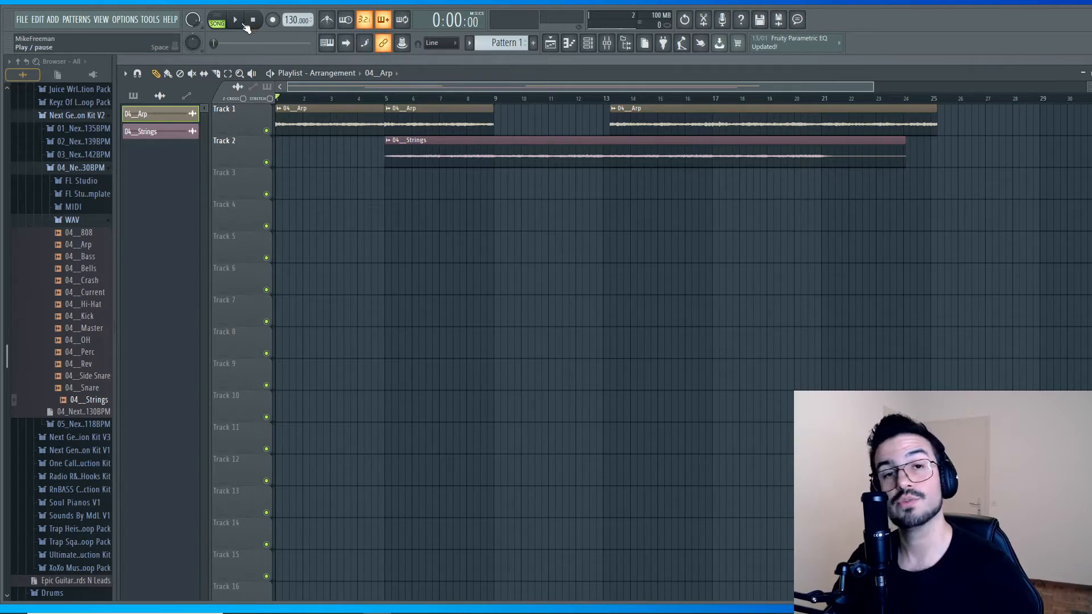
pyautogui.click(241, 22)
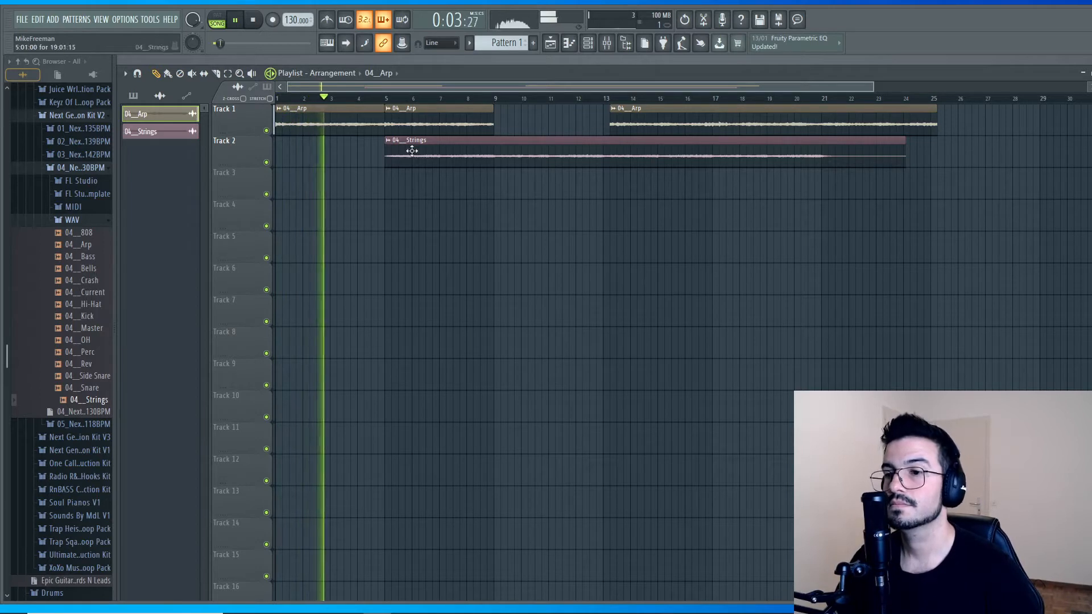
pyautogui.press('c')
pyautogui.moveTo(495, 136)
pyautogui.mouseDown()
pyautogui.moveTo(501, 180)
pyautogui.moveTo(649, 152)
pyautogui.mouseUp()
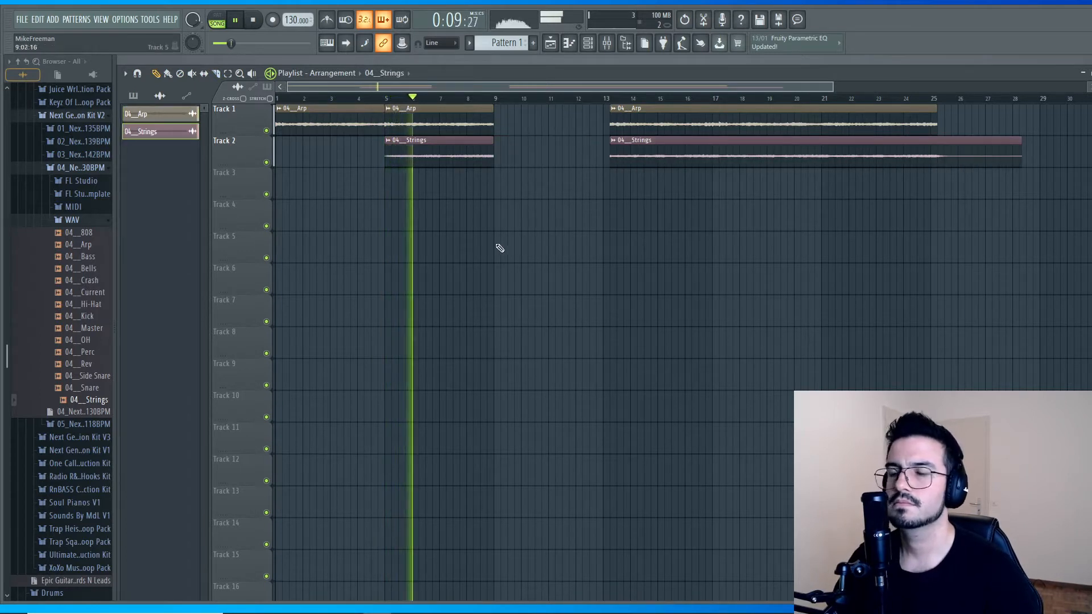
pyautogui.press('space')
pyautogui.moveTo(626, 172)
pyautogui.mouseDown()
pyautogui.moveTo(543, 163)
pyautogui.moveTo(619, 159)
pyautogui.mouseUp()
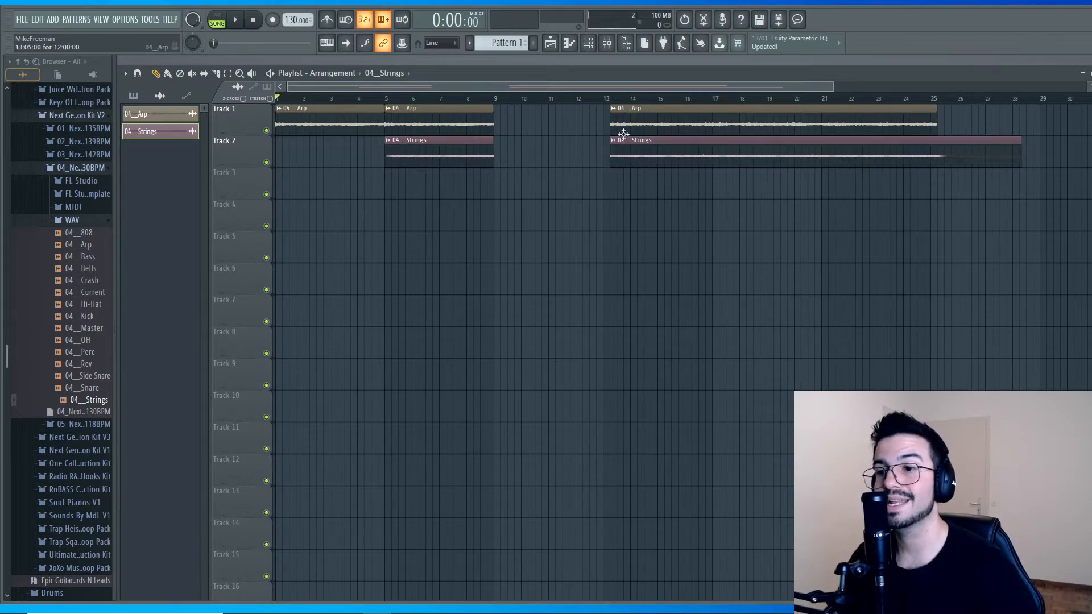
# Listen from bar 13 and move the remaining Arp and Strings clips together to bar 21.
pyautogui.click(614, 100)
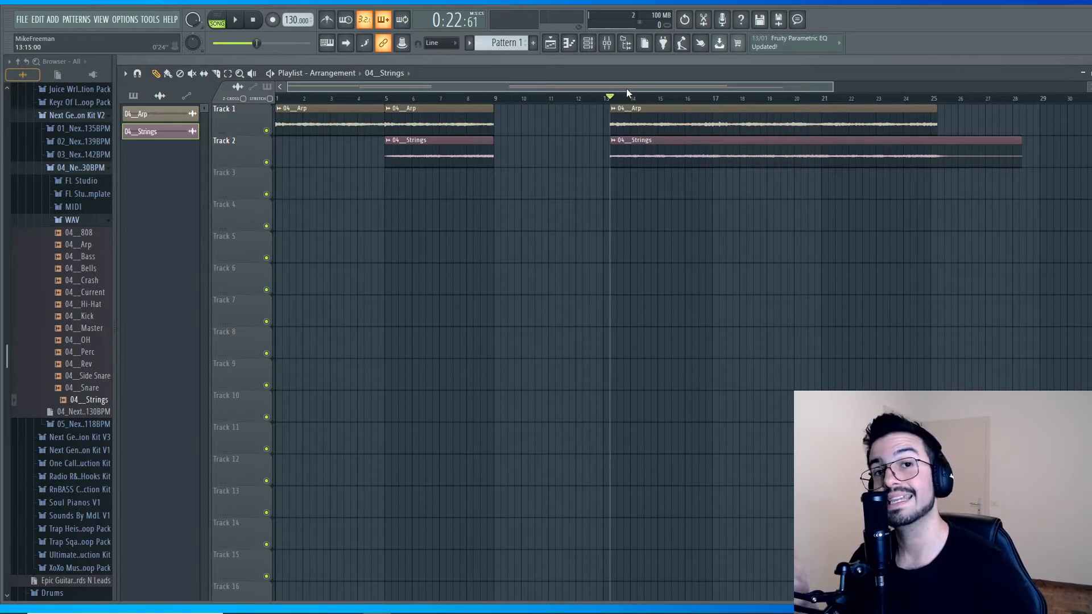
pyautogui.press('space')
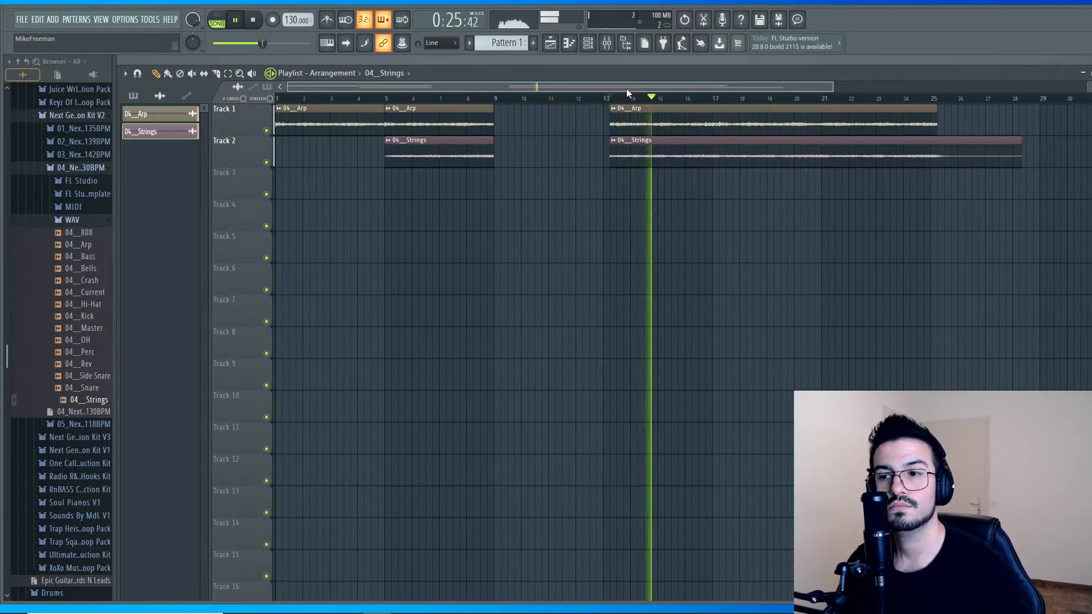
pyautogui.press('space')
pyautogui.moveTo(670, 219); pyautogui.dragTo(868, 110)
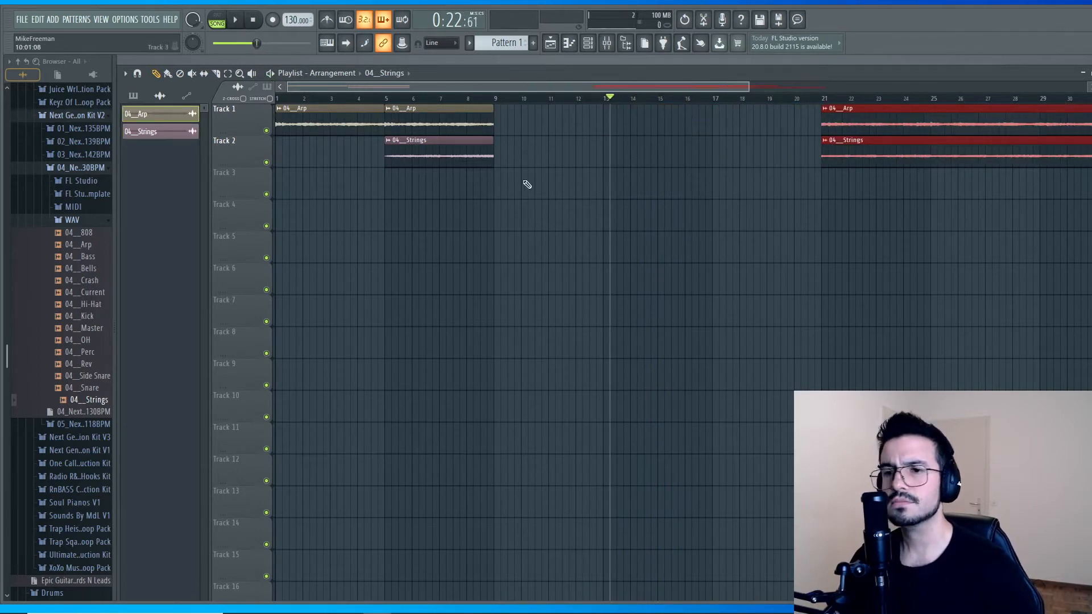
# Listen to the arrangement from the start and from around bar 4 up to the gap at bar 9.
pyautogui.click(284, 99)
pyautogui.press('space')
pyautogui.press('space')
pyautogui.click(366, 98)
pyautogui.press('space')
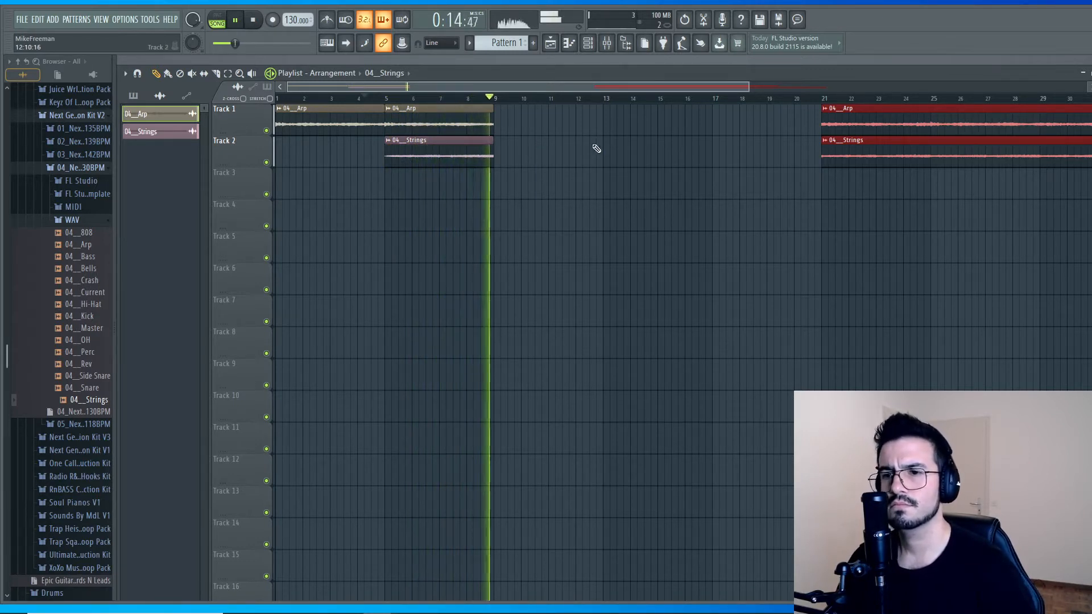
pyautogui.press('space')
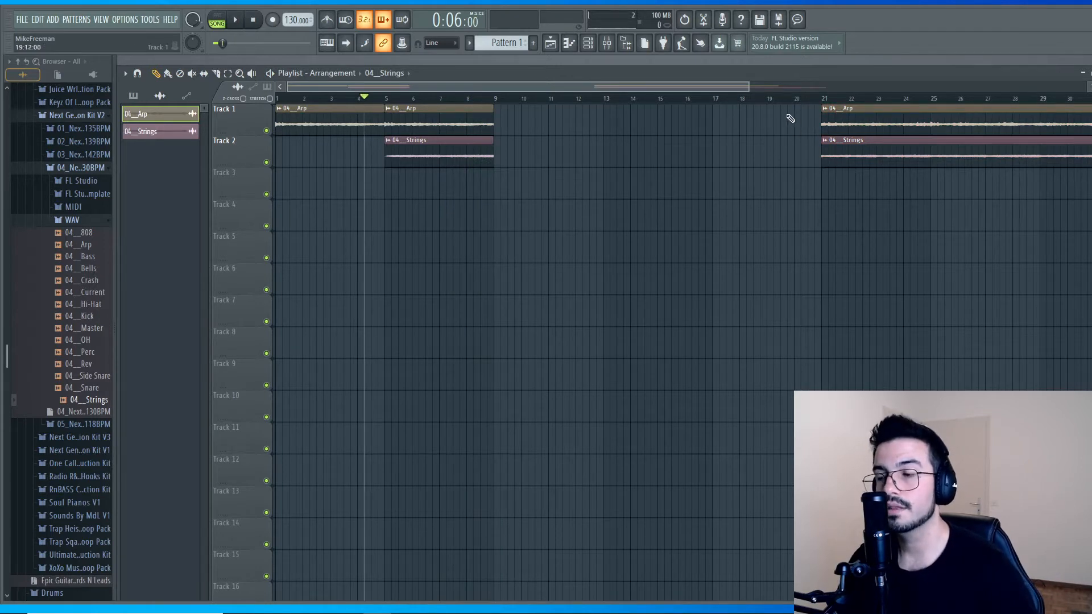
# Select the distant Arp and Strings clips, move them together to bar 9 and set the playback position near bar 8.
pyautogui.moveTo(796, 120); pyautogui.dragTo(984, 249)
pyautogui.moveTo(894, 112); pyautogui.dragTo(563, 101)
pyautogui.click(468, 99)
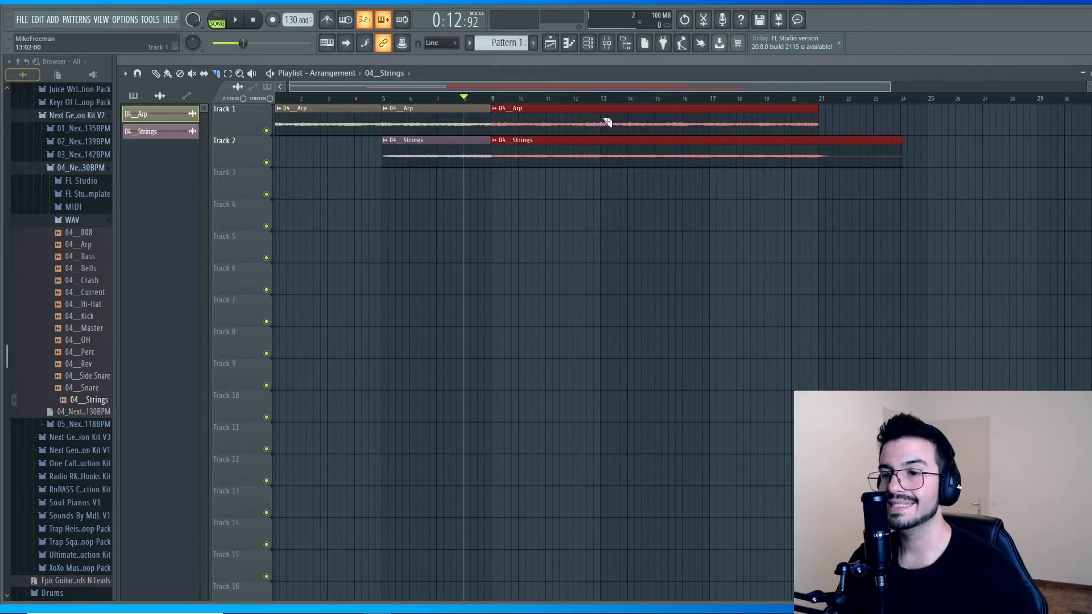
# Split the Arp and Strings clips at bar 13, delete the remainders after the cut and listen from bar 5.
pyautogui.click(386, 100)
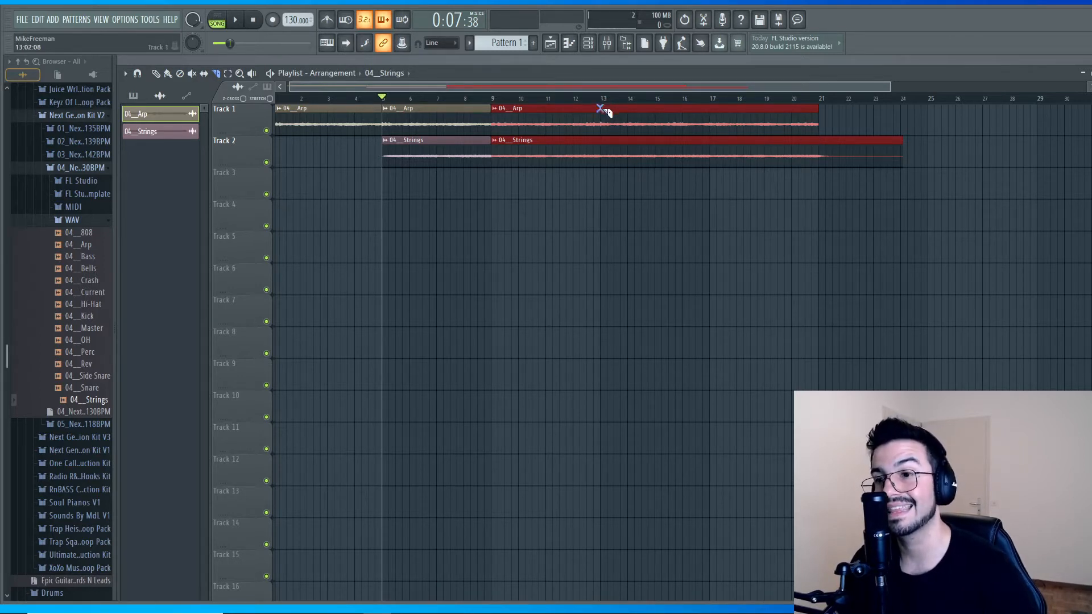
pyautogui.moveTo(611, 170); pyautogui.dragTo(607, 184)
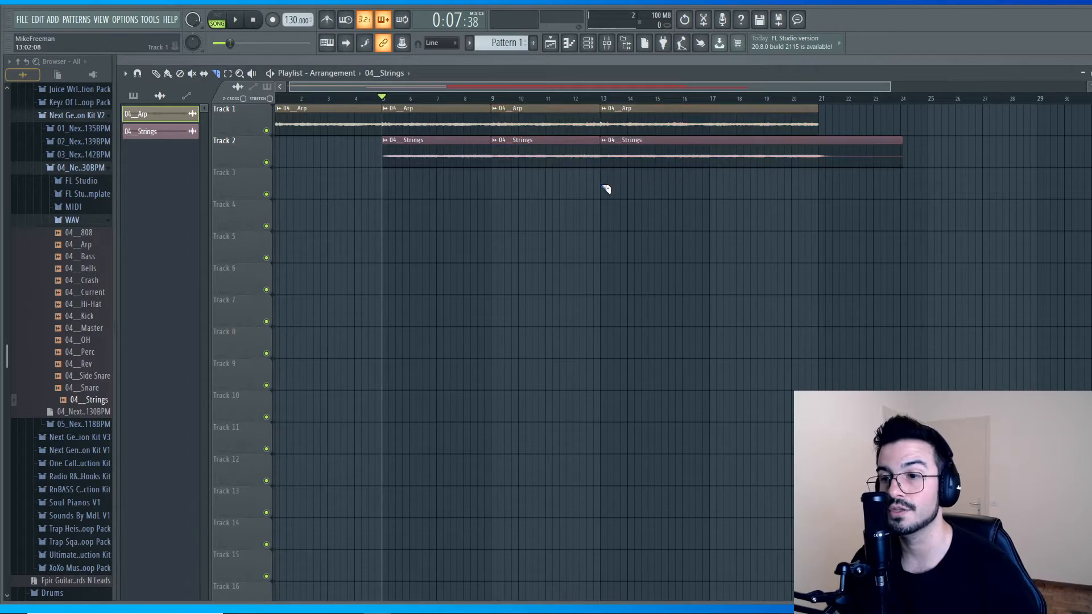
pyautogui.rightClick(696, 125)
pyautogui.rightClick(697, 153)
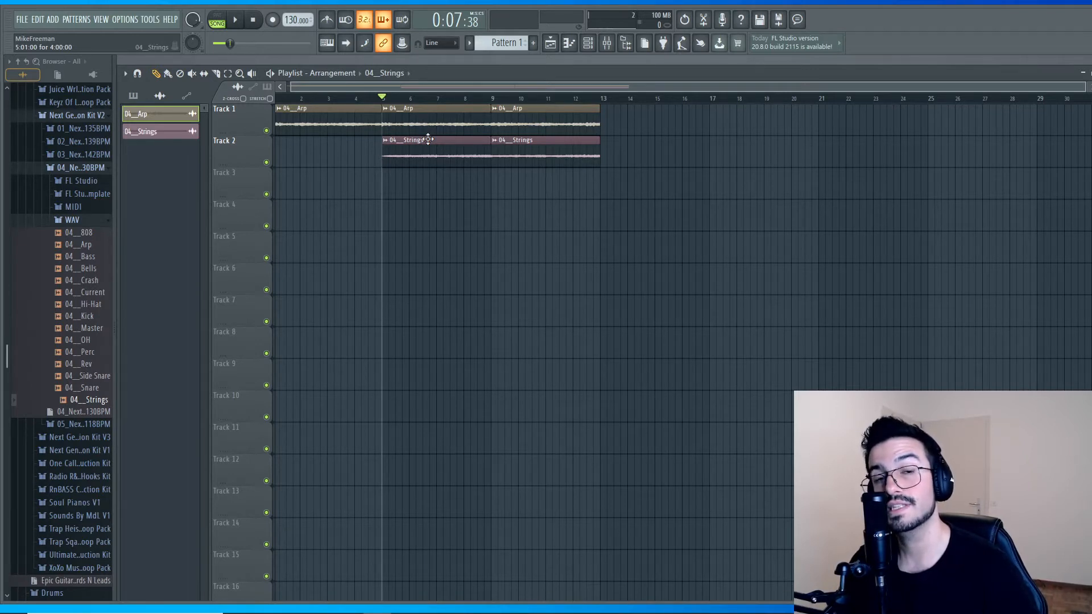
pyautogui.press('space')
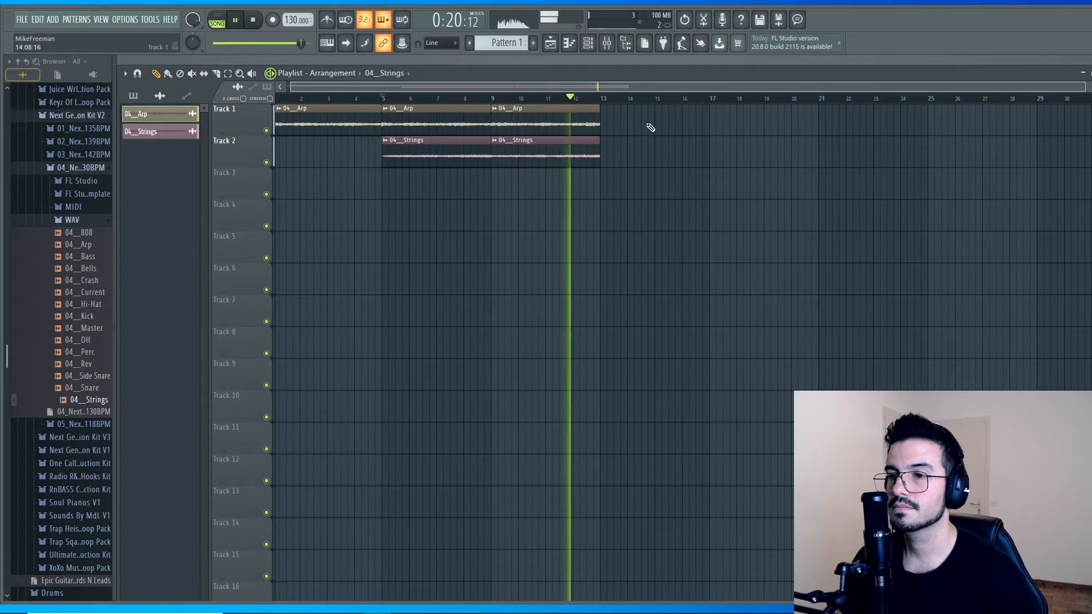
pyautogui.press('space')
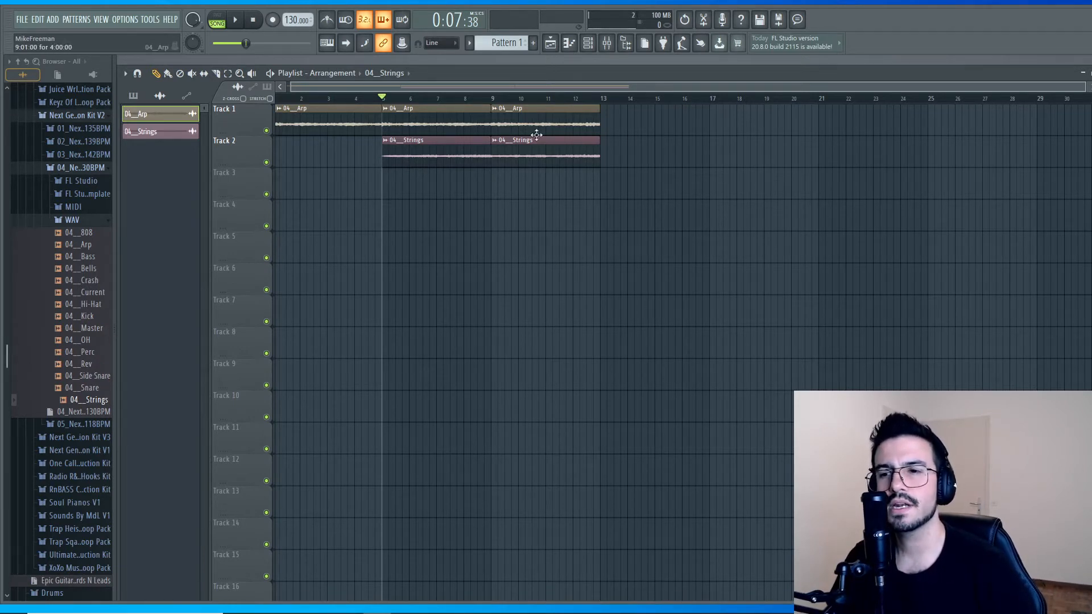
# Preview the 04__Bells loop, place it on Track 3 at bar 9 and listen from that bar.
pyautogui.moveTo(293, 87); pyautogui.dragTo(275, 88)
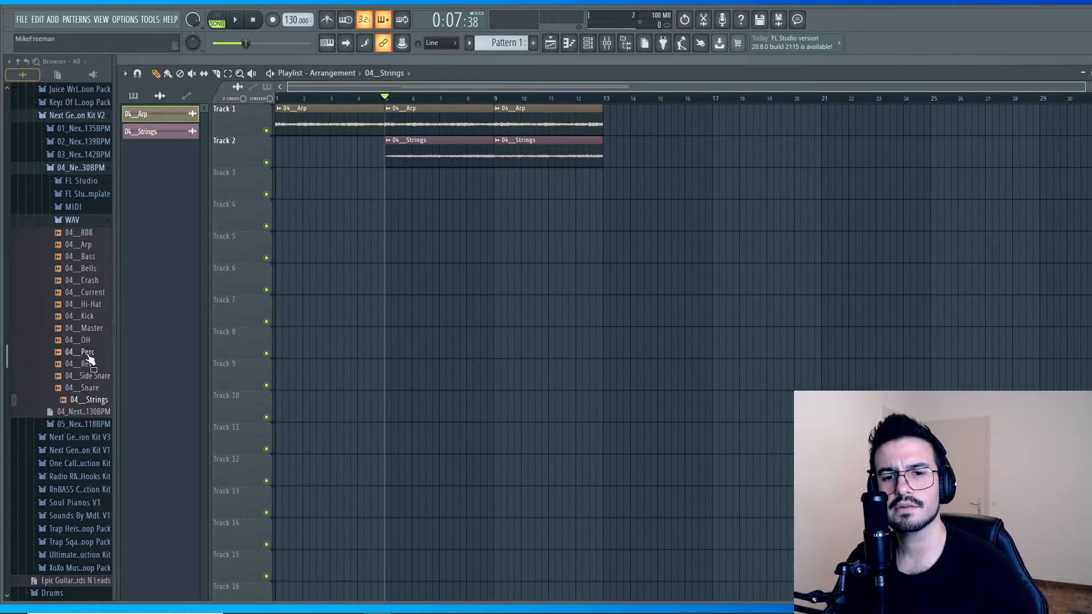
pyautogui.click(90, 272)
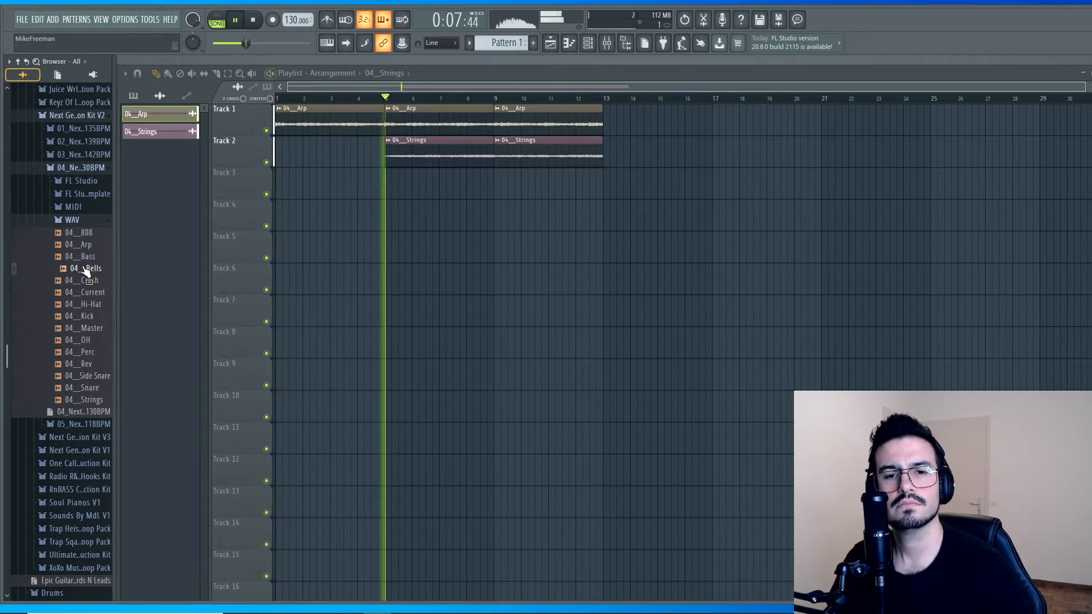
pyautogui.moveTo(84, 272); pyautogui.dragTo(496, 186)
pyautogui.moveTo(1024, 188); pyautogui.dragTo(995, 192)
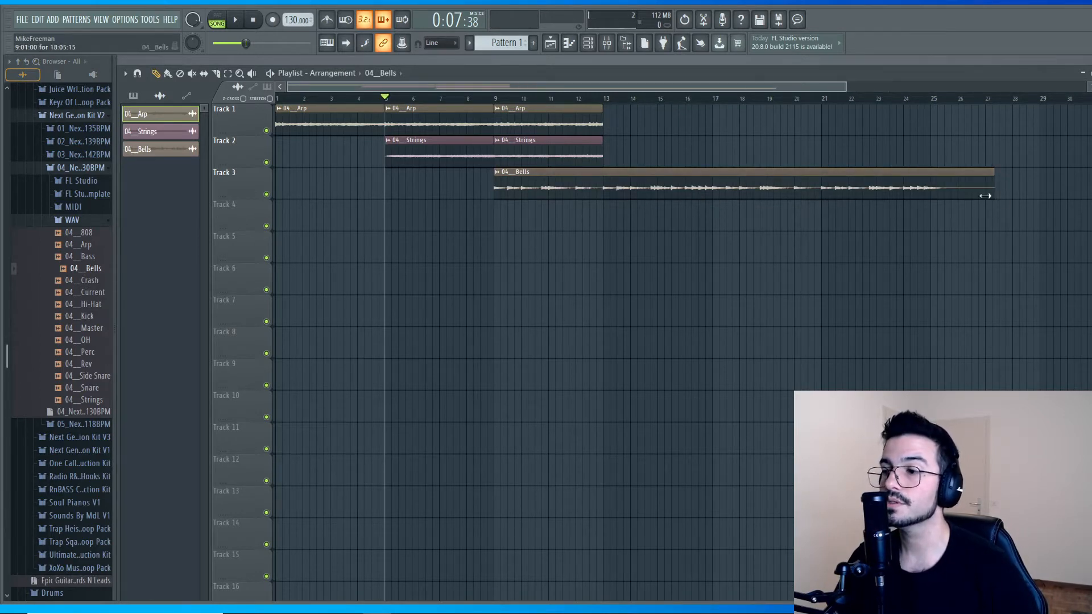
pyautogui.moveTo(585, 188)
pyautogui.mouseDown()
pyautogui.moveTo(614, 188)
pyautogui.moveTo(584, 189)
pyautogui.mouseUp()
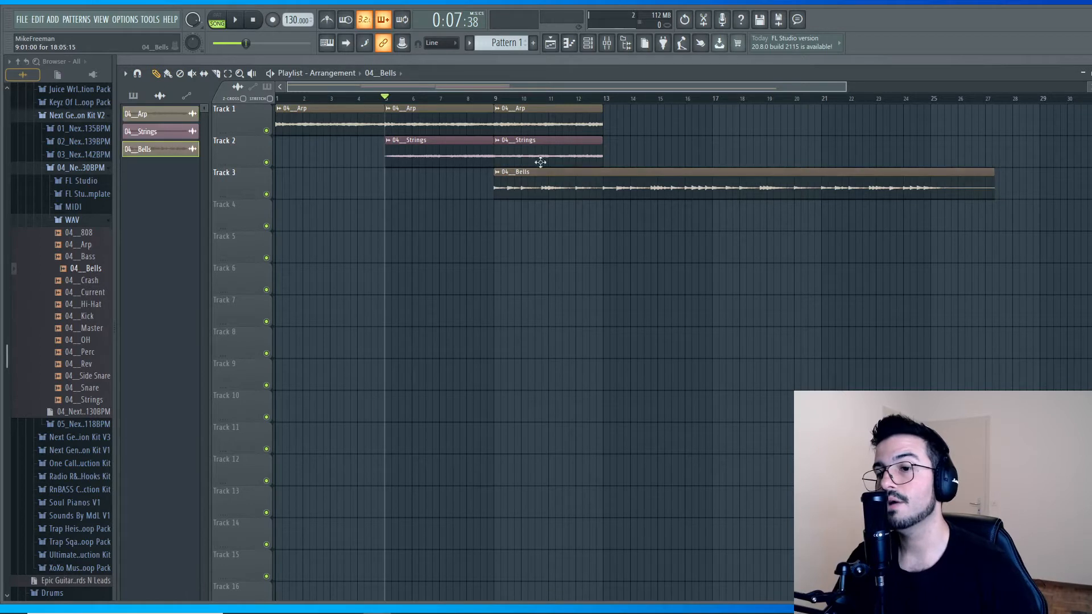
pyautogui.click(497, 104)
pyautogui.press('space')
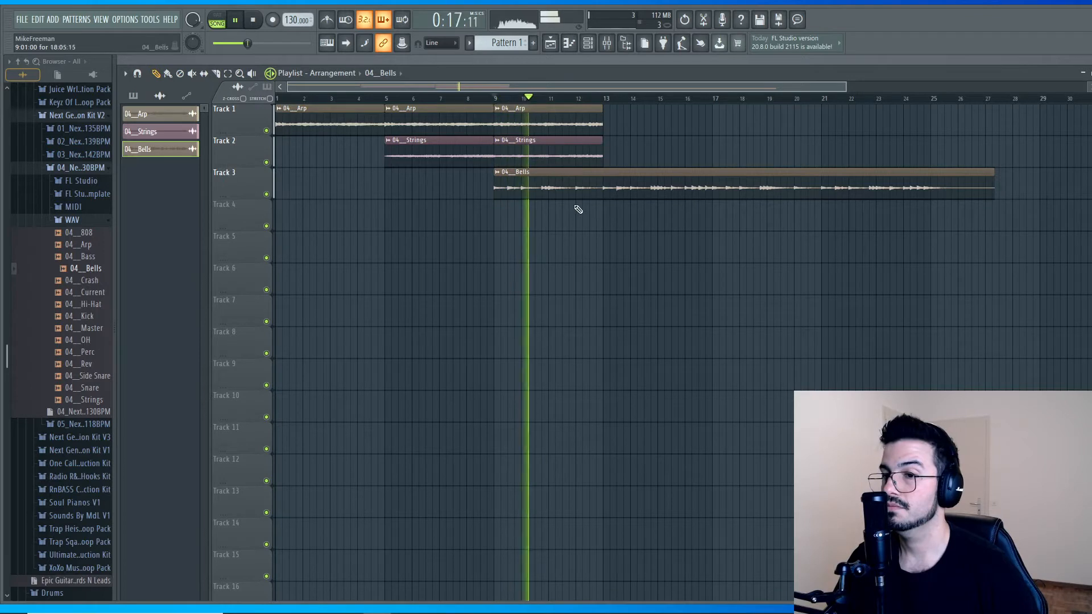
pyautogui.press('space')
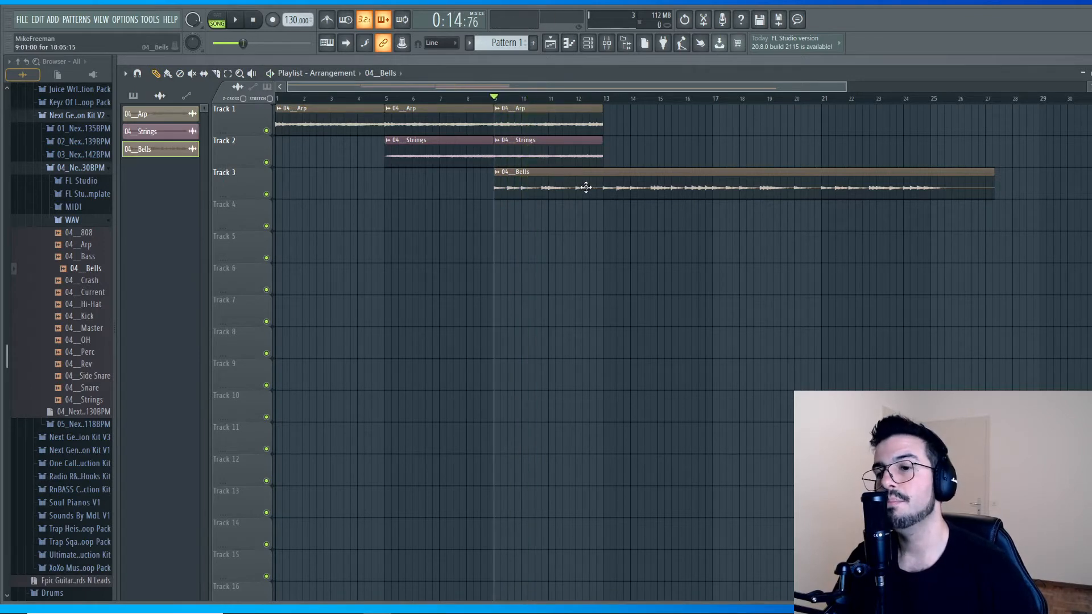
# Try the Bells clip at bar 5 on Track 3 and listen from that bar.
pyautogui.moveTo(586, 187); pyautogui.dragTo(473, 173)
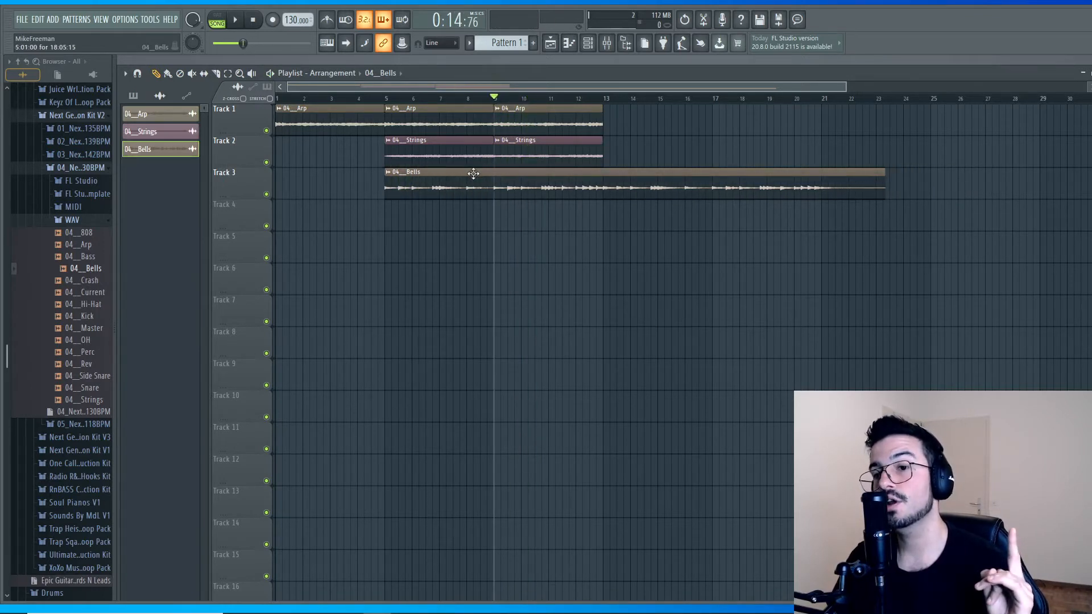
pyautogui.click(389, 102)
pyautogui.press('space')
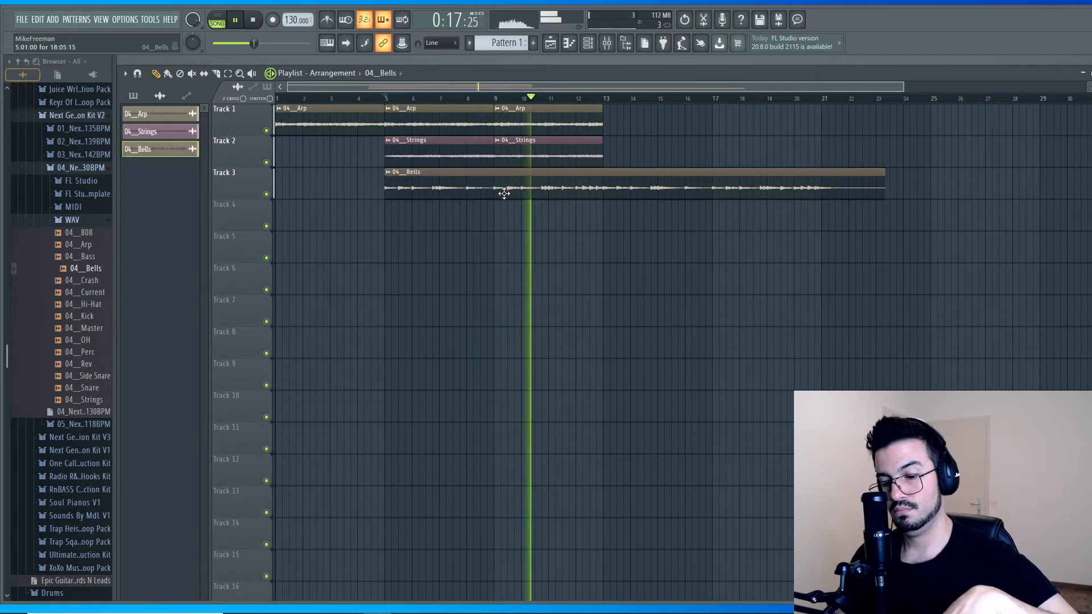
pyautogui.press('space')
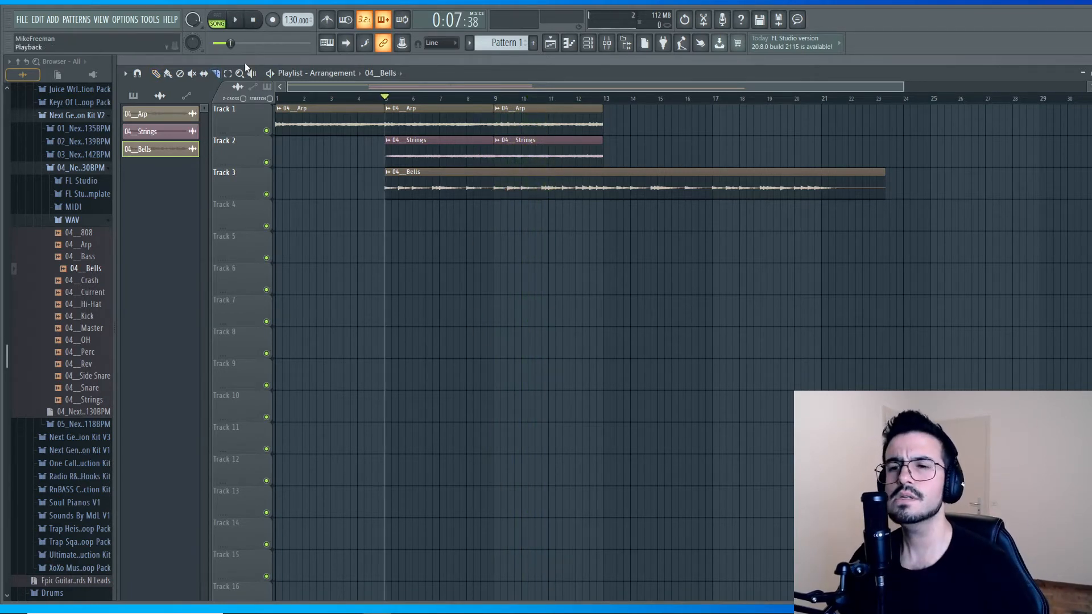
# Listen to the arrangement from the start and move the Bells clip to bar 13.
pyautogui.click(253, 20)
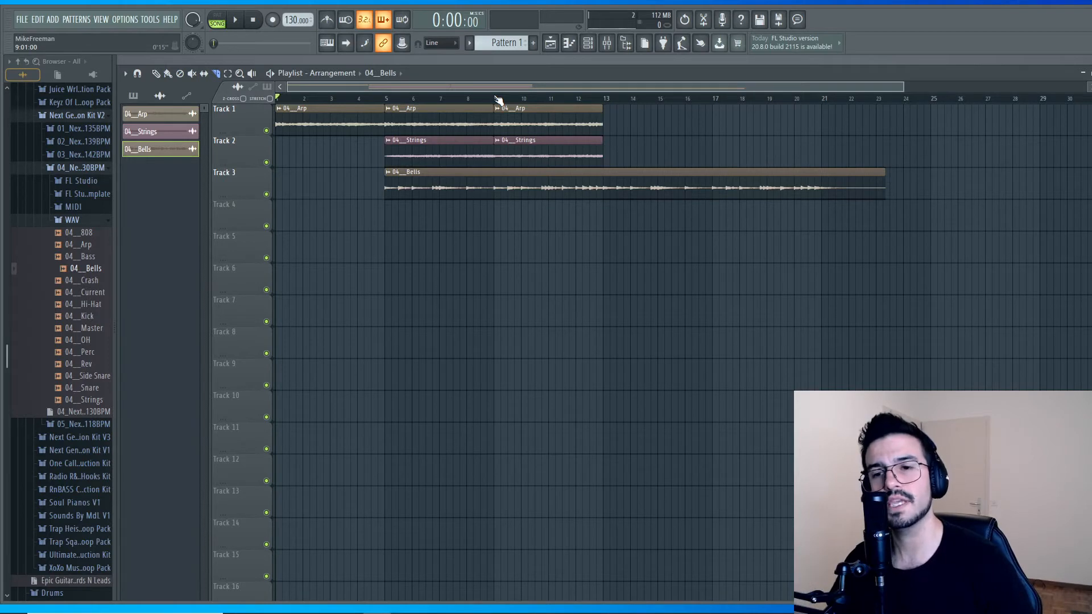
pyautogui.press('space')
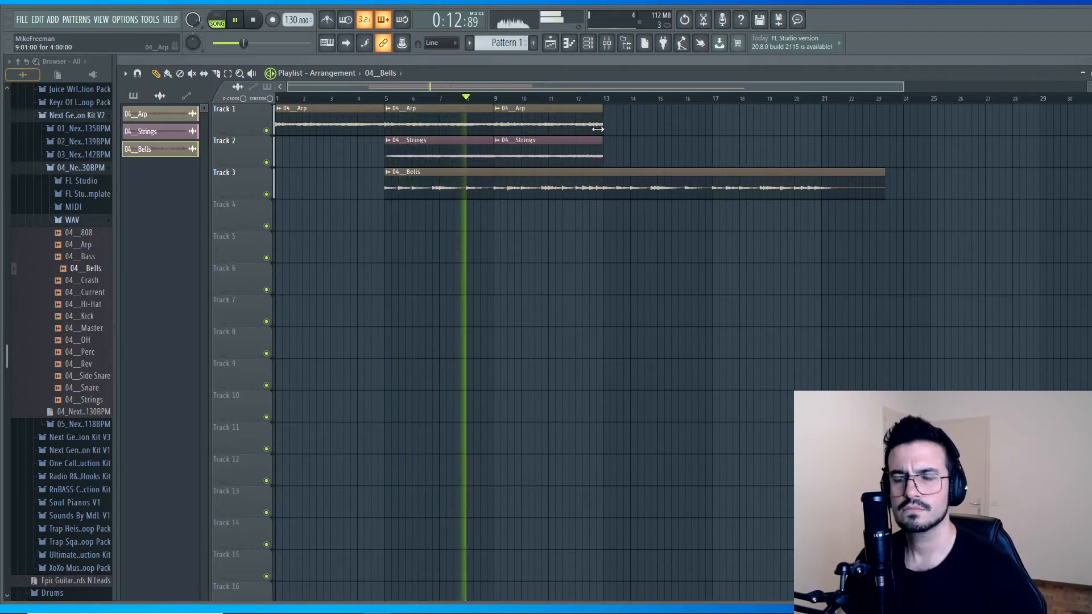
pyautogui.press('space')
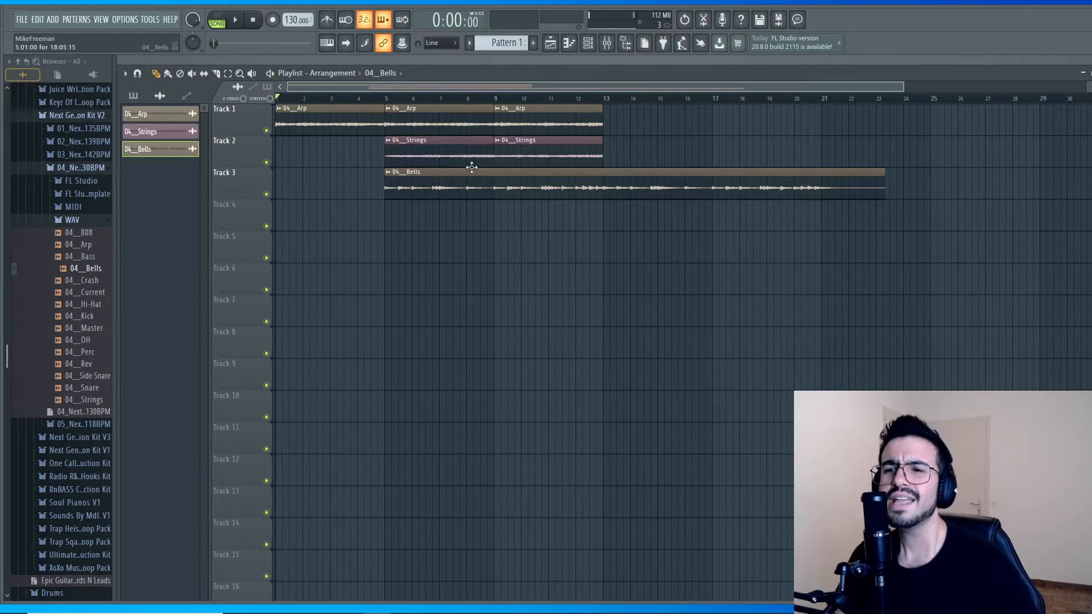
pyautogui.moveTo(439, 190); pyautogui.dragTo(654, 193)
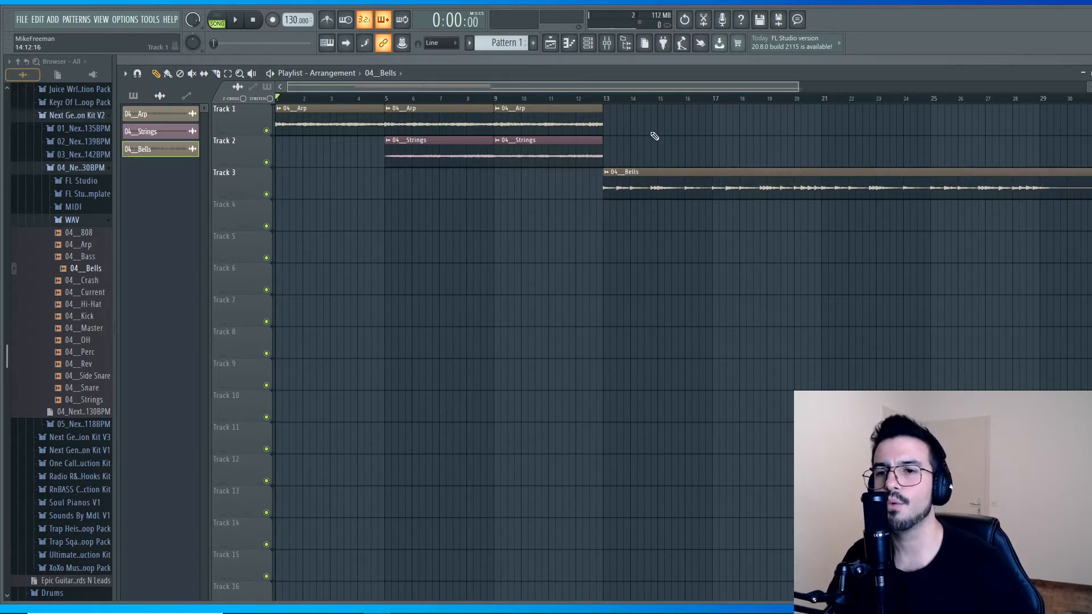
pyautogui.moveTo(642, 130); pyautogui.dragTo(441, 122)
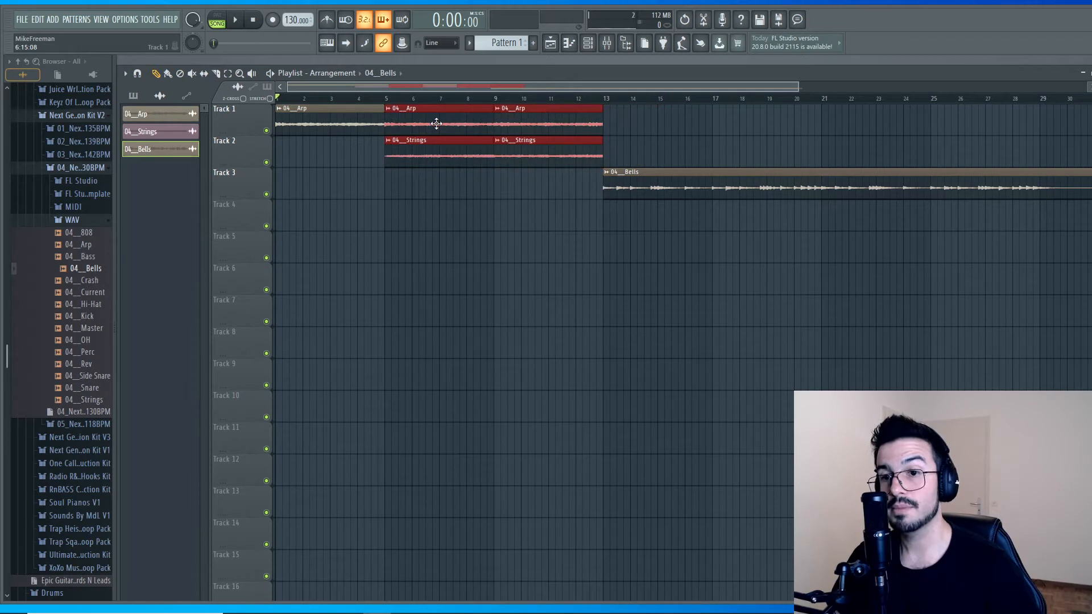
pyautogui.click(669, 117)
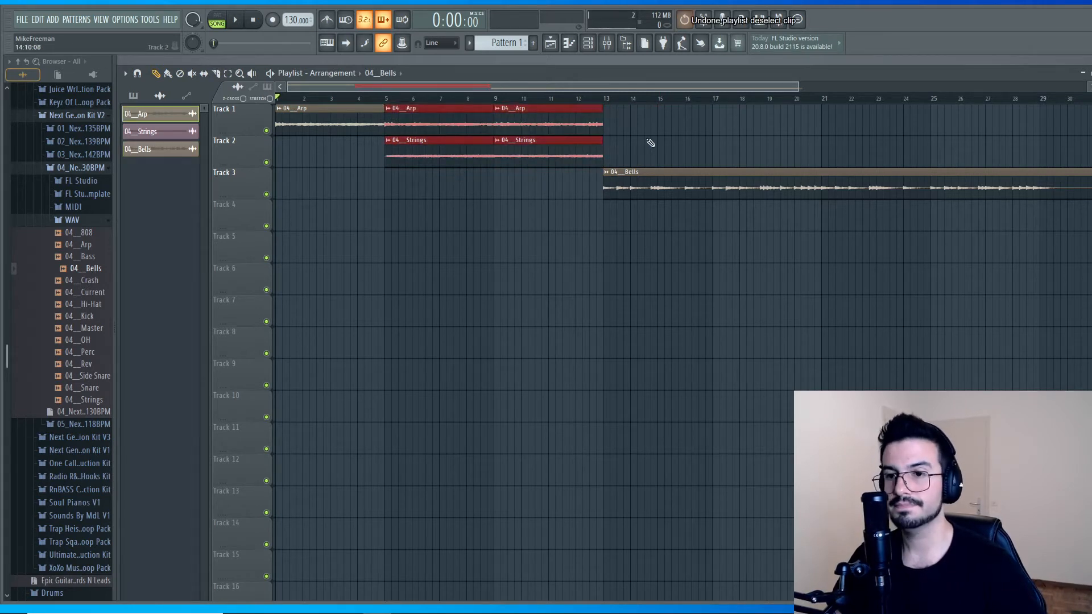
pyautogui.moveTo(570, 118); pyautogui.dragTo(753, 127)
pyautogui.rightClick(720, 128)
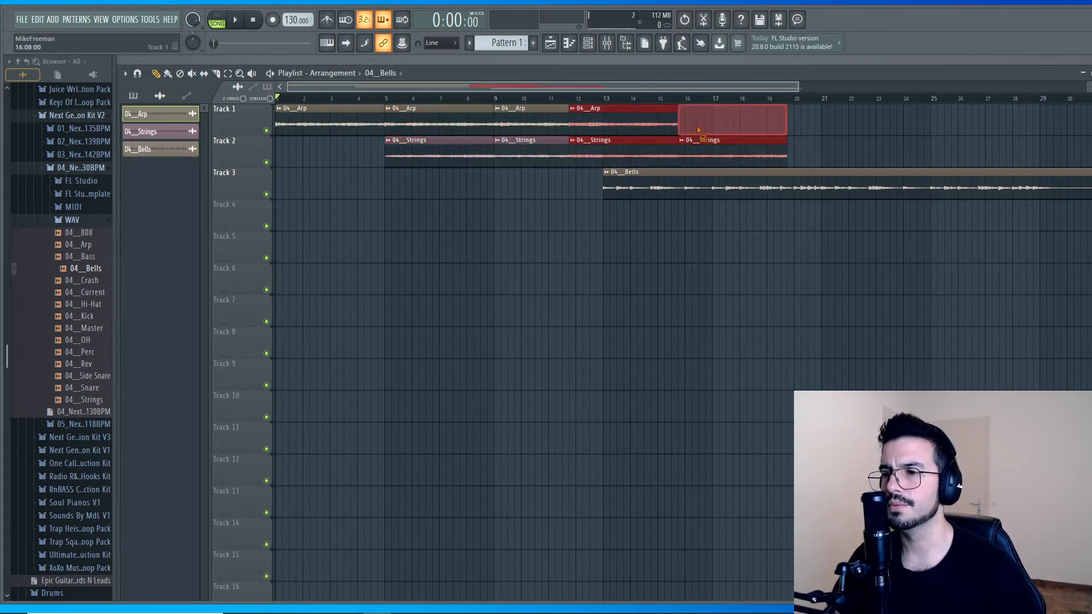
pyautogui.moveTo(657, 119); pyautogui.dragTo(430, 165)
pyautogui.click(668, 126)
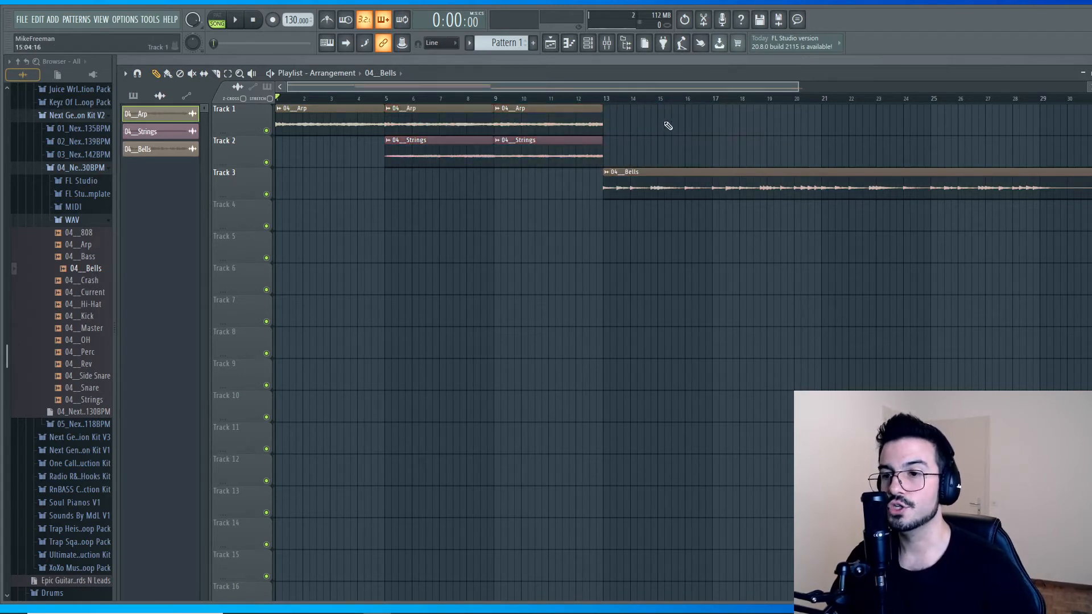
# Select the Arp and Strings clips between bars 5 and 13 and duplicate them so the copies start at bar 13.
pyautogui.moveTo(657, 130); pyautogui.dragTo(417, 152)
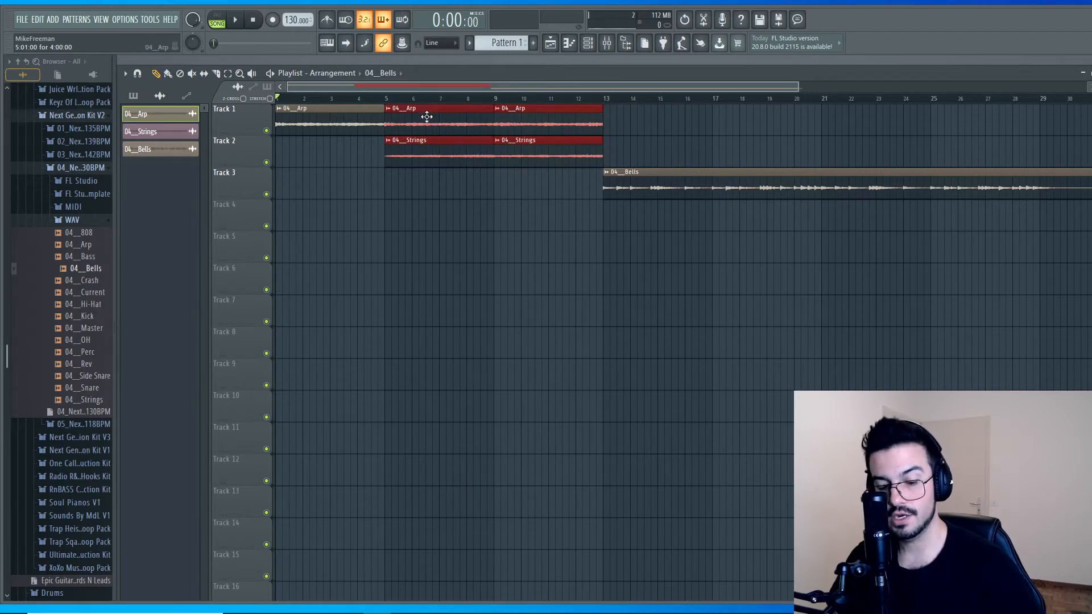
pyautogui.moveTo(427, 118); pyautogui.dragTo(647, 140)
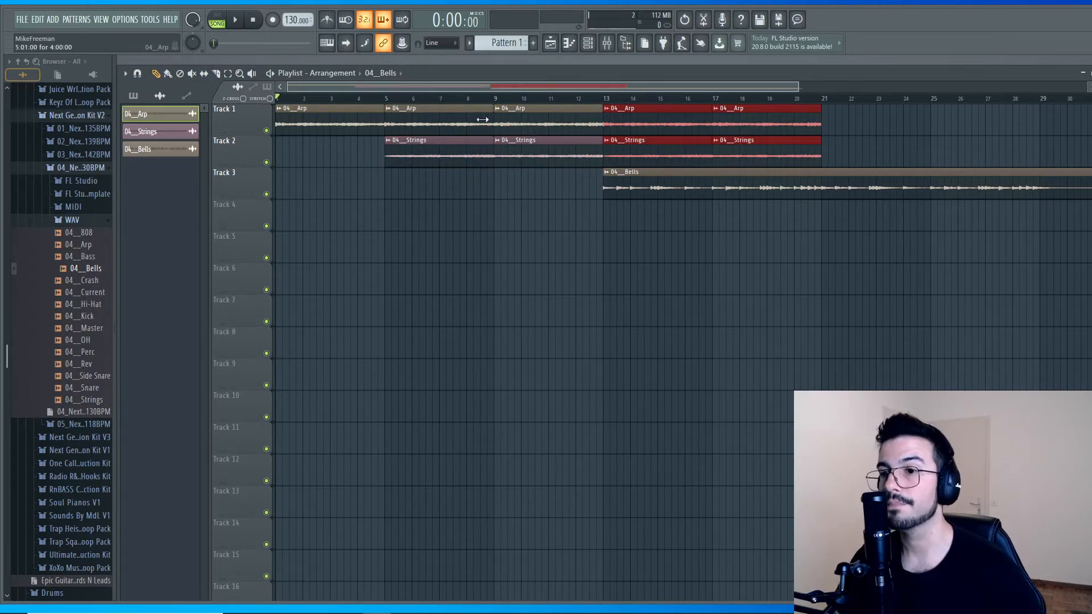
pyautogui.click(515, 307)
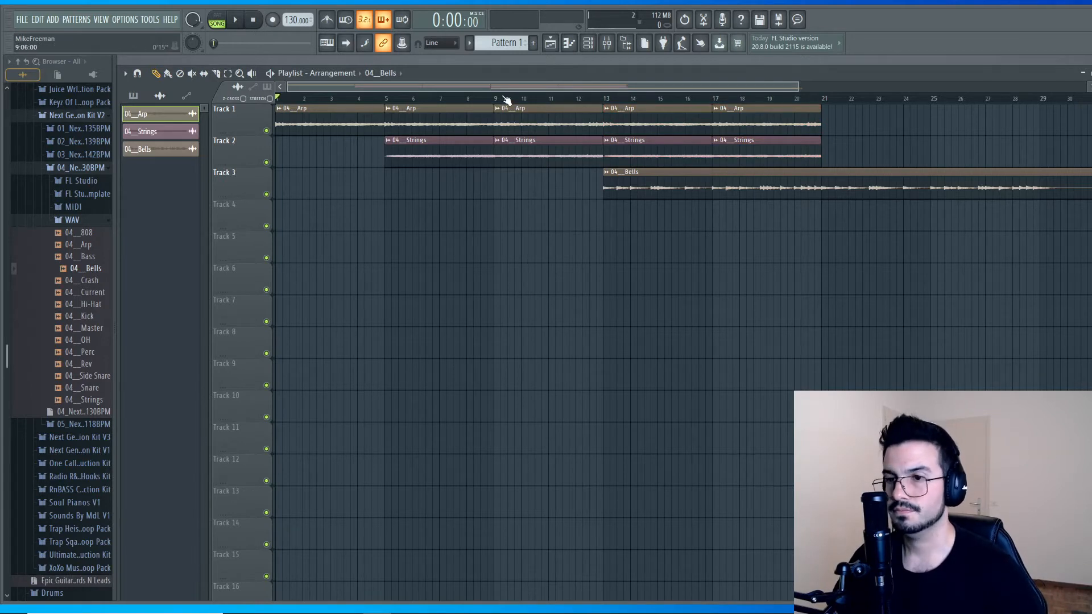
# Play from about bar 7, split the Bells clip at bar 21 and delete its remainder.
pyautogui.click(449, 98)
pyautogui.press('space')
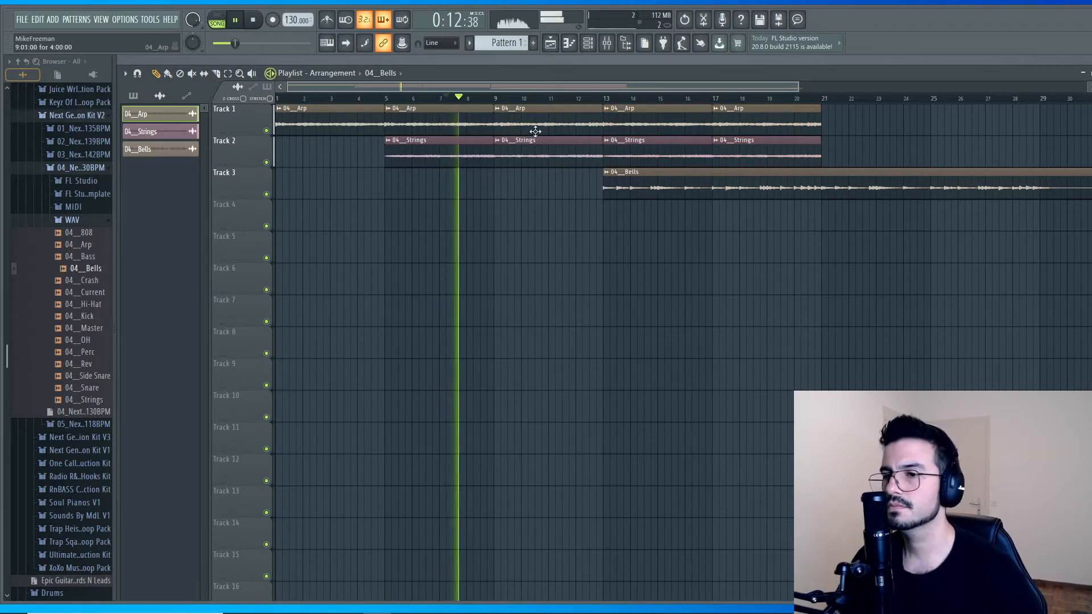
pyautogui.press('c')
pyautogui.moveTo(826, 173); pyautogui.dragTo(829, 209)
pyautogui.press('p')
pyautogui.rightClick(894, 190)
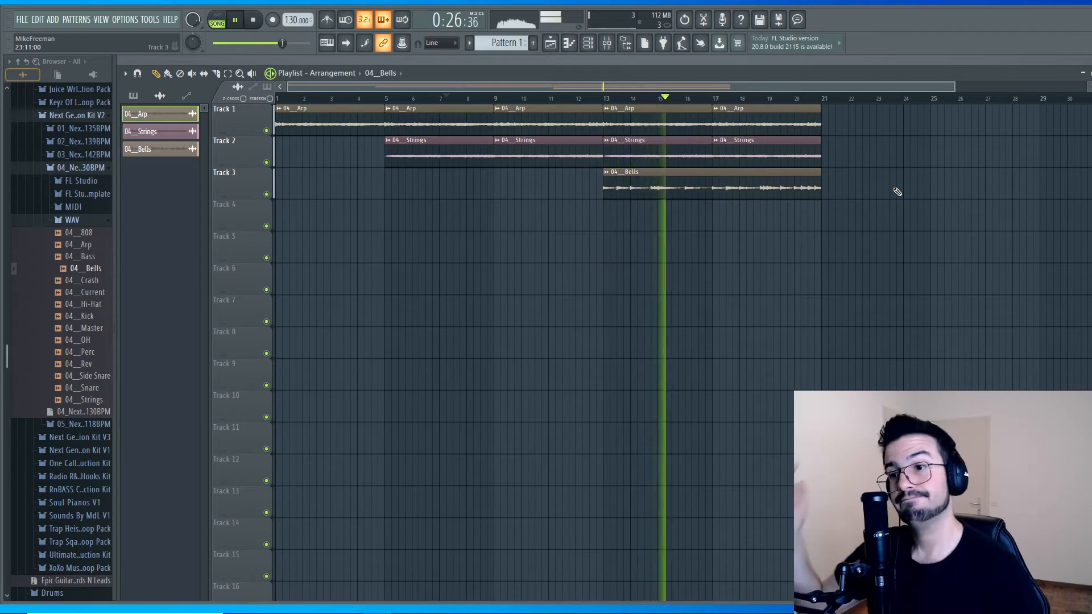
pyautogui.press('space')
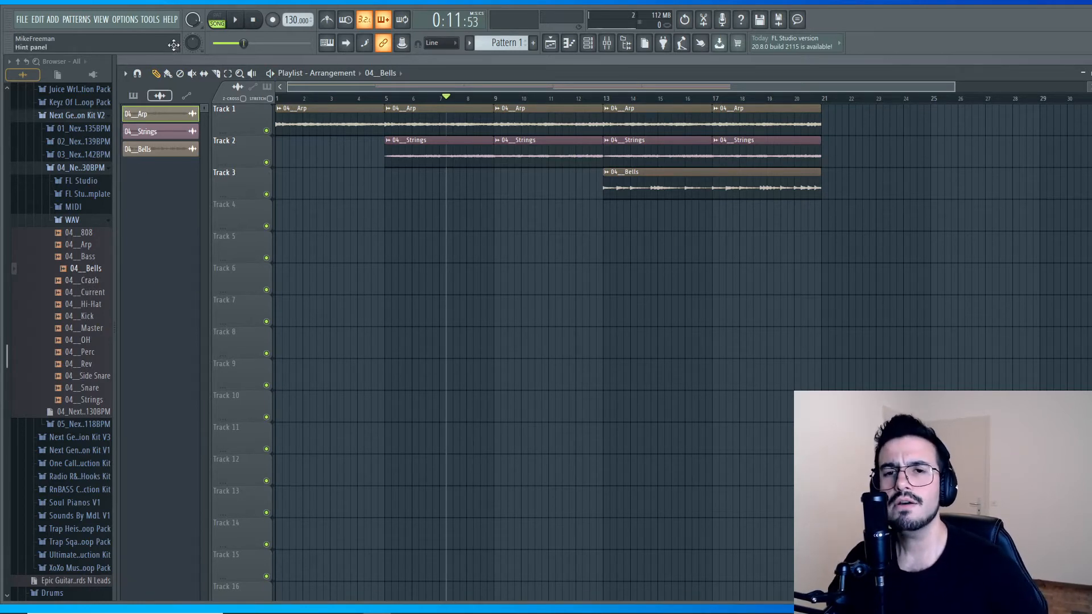
# Listen to the arrangement from bar 5 through the Bells entry at bar 13.
pyautogui.click(254, 22)
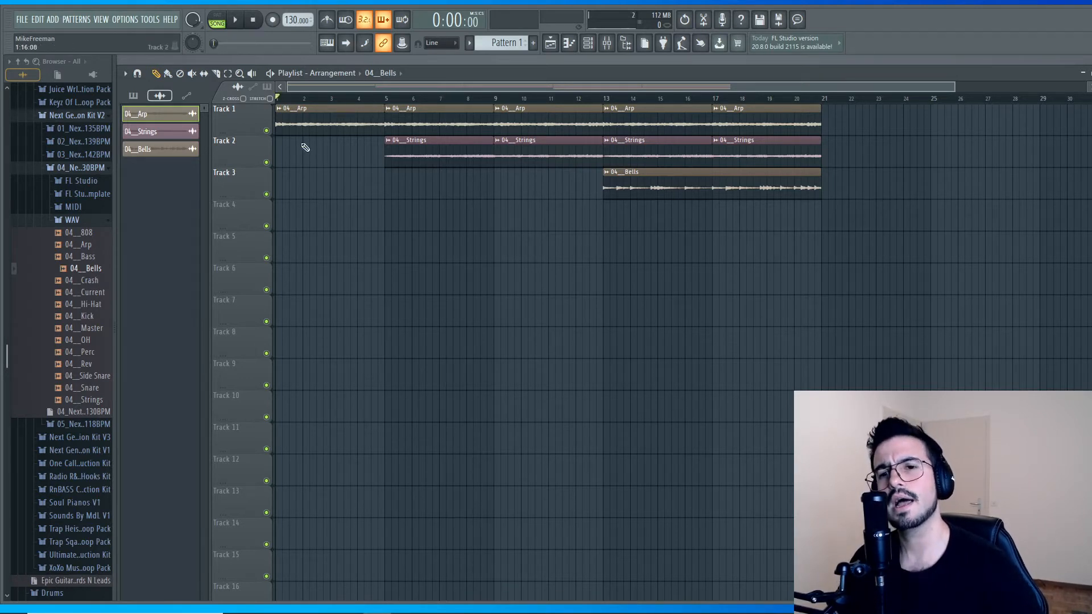
pyautogui.click(387, 99)
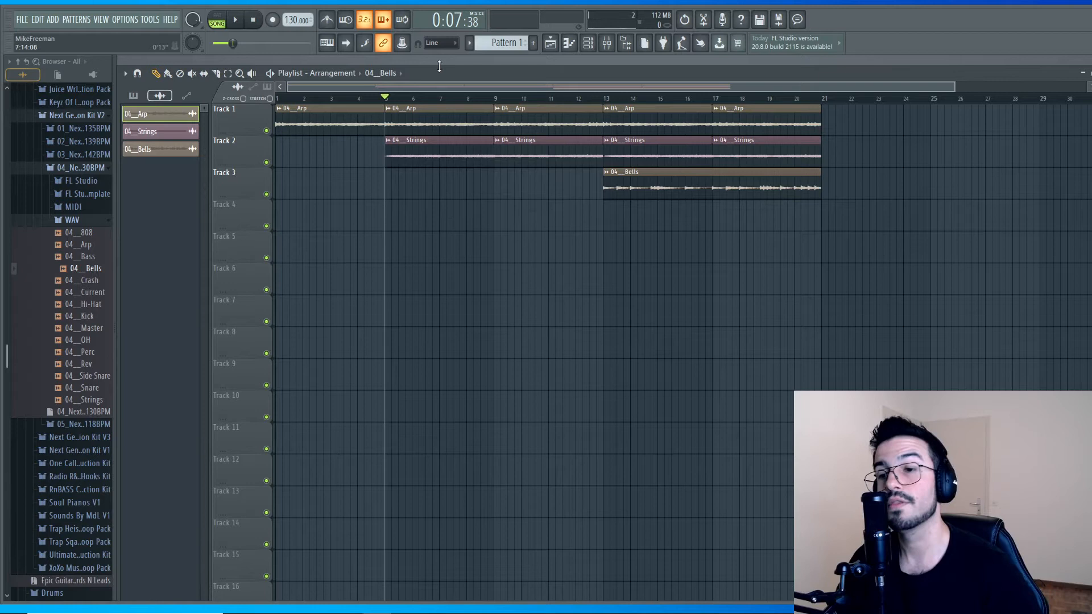
pyautogui.click(239, 21)
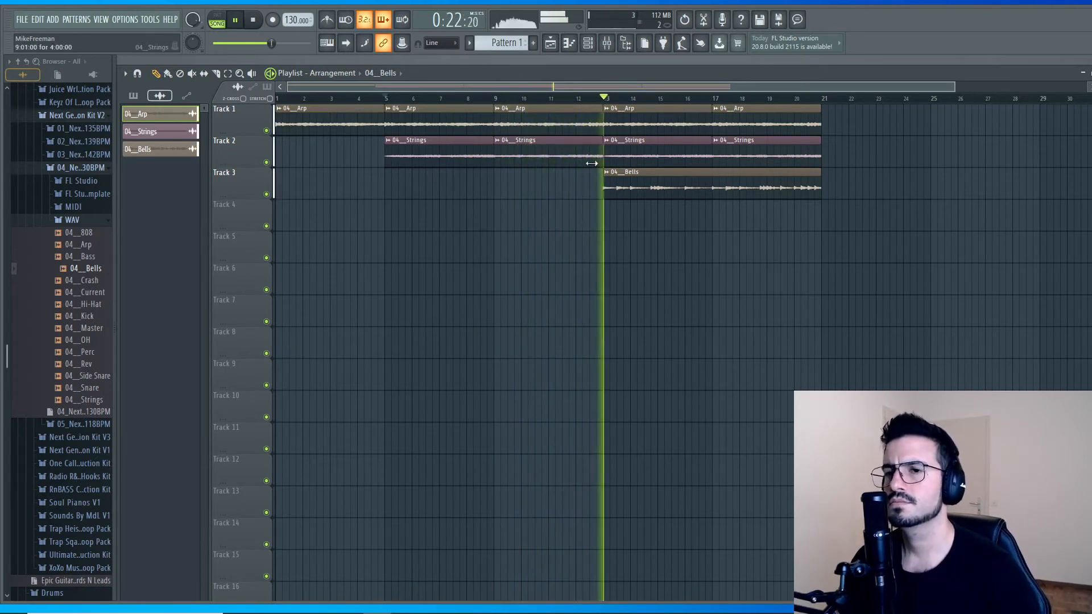
pyautogui.press('space')
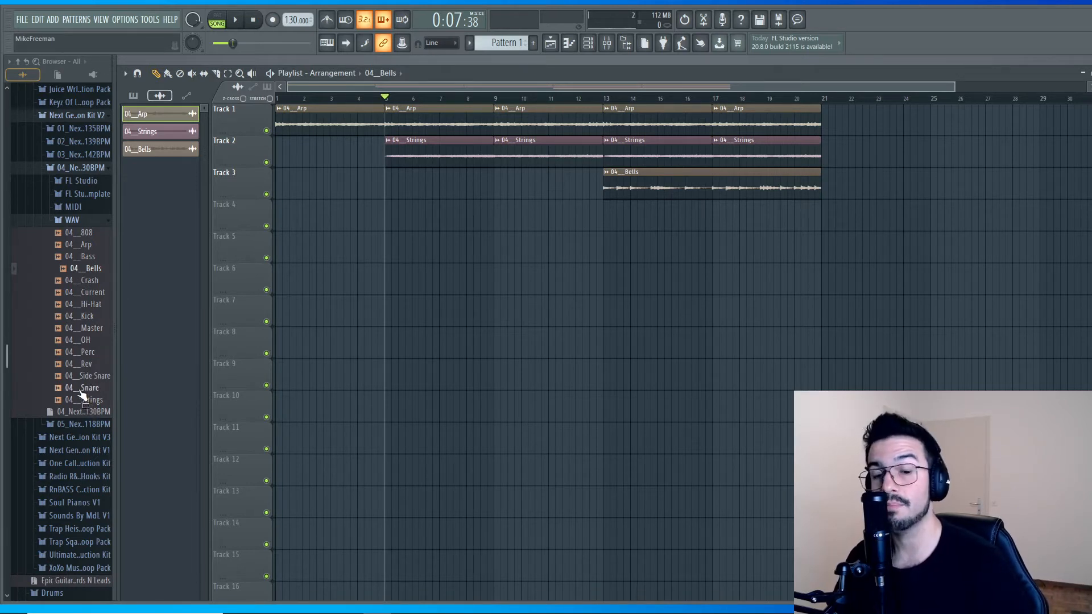
# Place the 04__Snare loop on Track 4 at bar 5, split it at bar 13 and delete the remainder.
pyautogui.moveTo(80, 391); pyautogui.dragTo(386, 209)
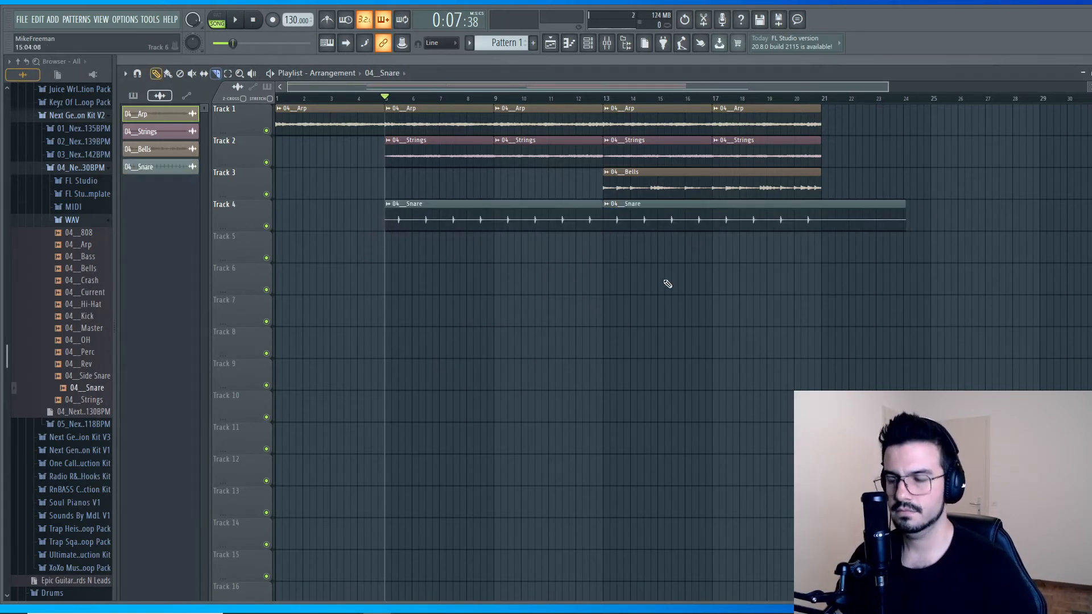
pyautogui.rightClick(681, 214)
# Play the arrangement from bar 5 and lower the 04__Snare channel's volume to about 54% in the channel rack.
pyautogui.press('space')
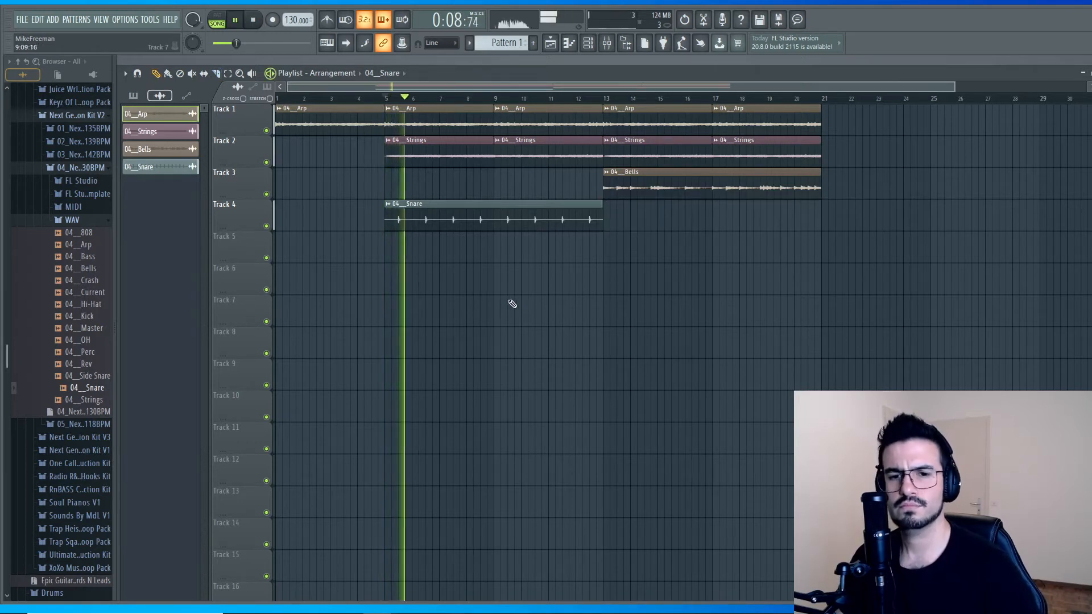
pyautogui.press('F6')
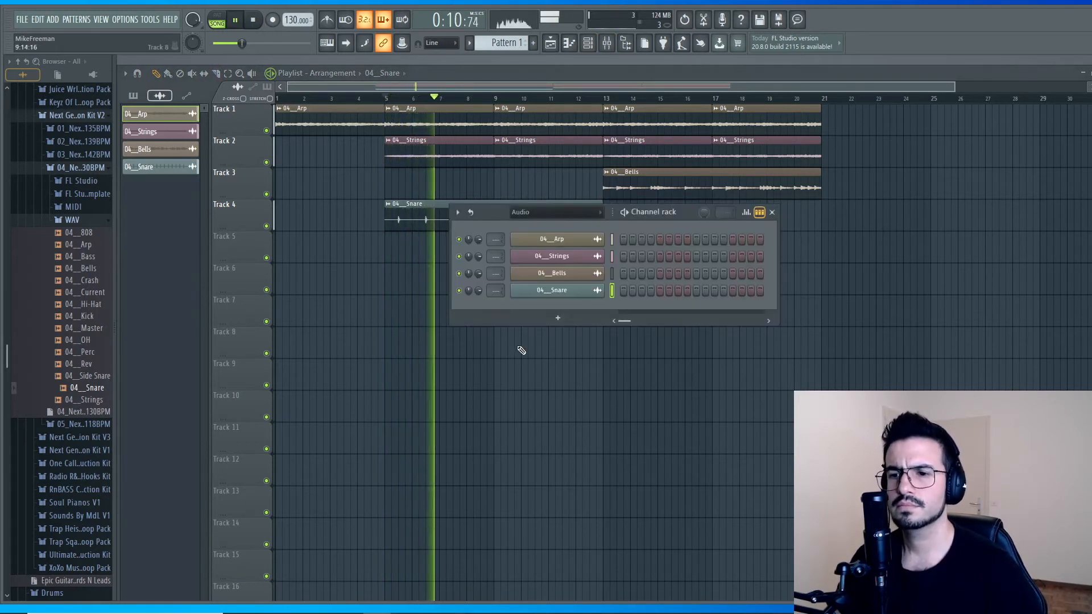
pyautogui.press('space')
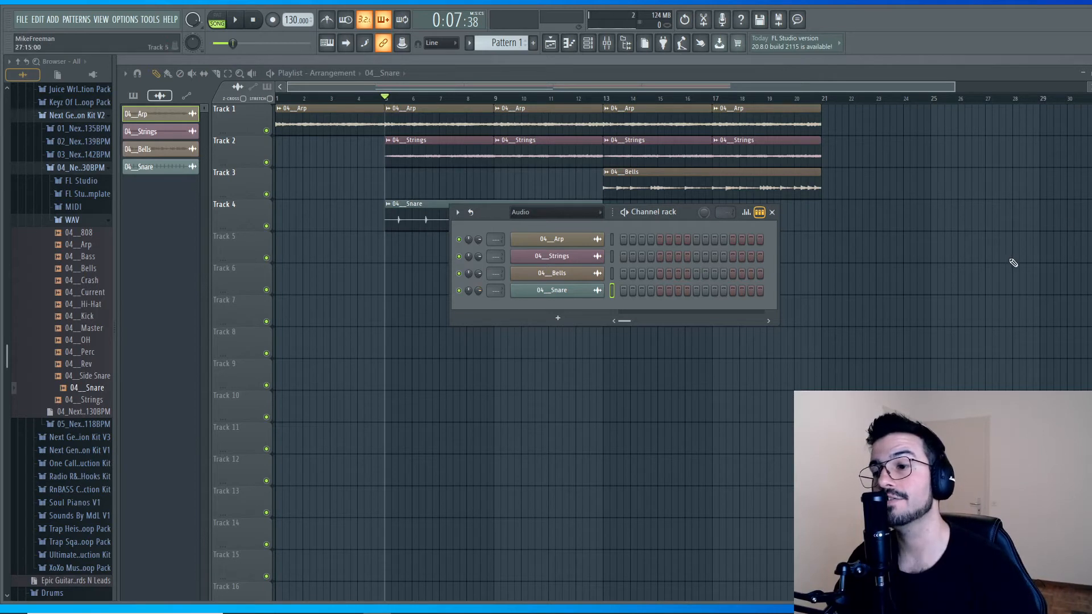
pyautogui.click(590, 46)
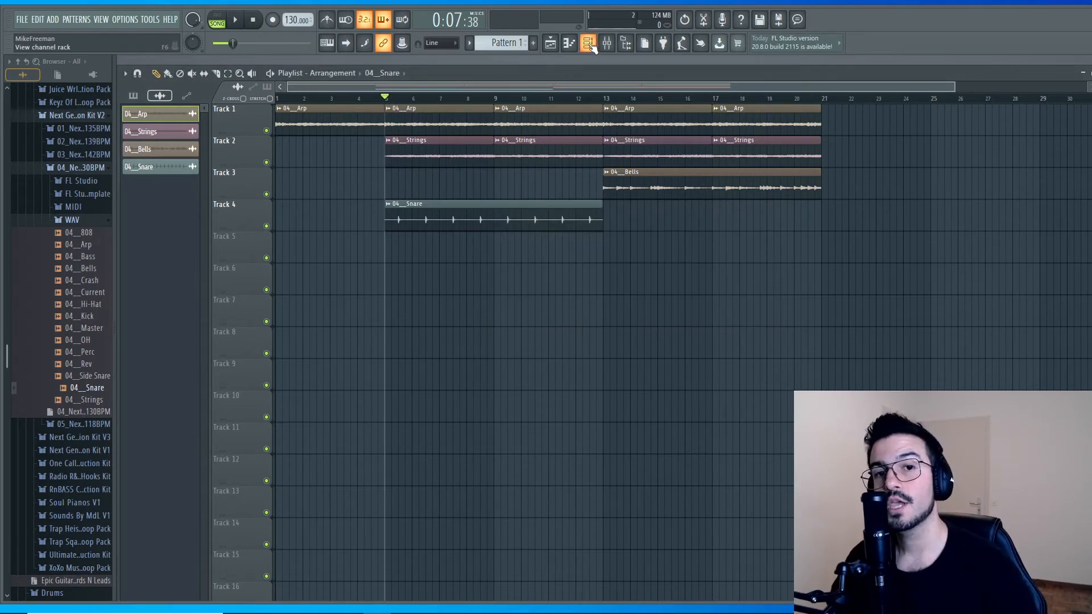
pyautogui.click(590, 46)
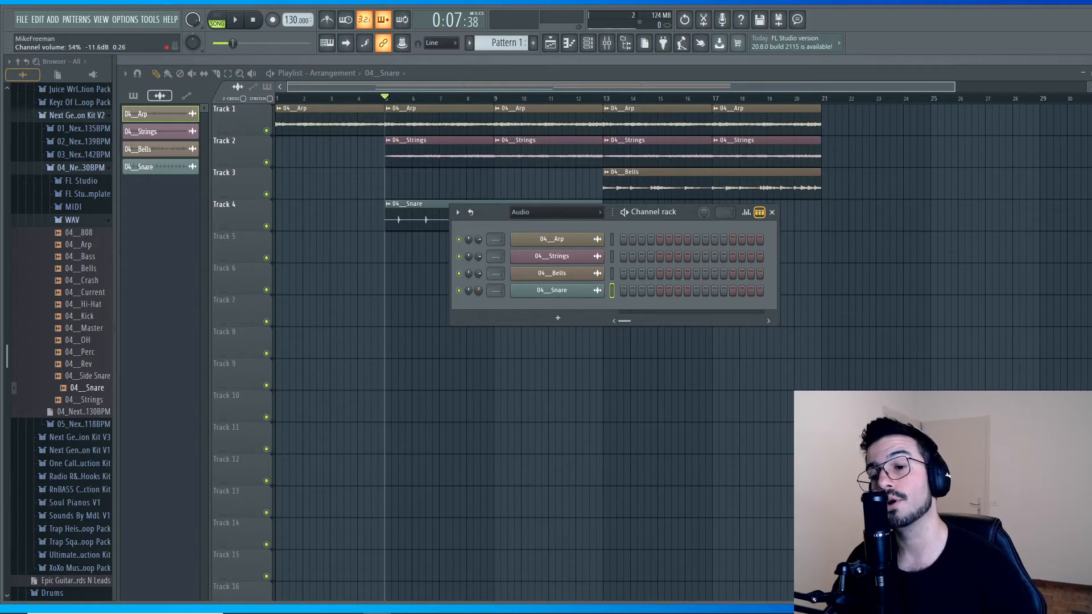
pyautogui.press('space')
pyautogui.moveTo(476, 294); pyautogui.dragTo(476, 293)
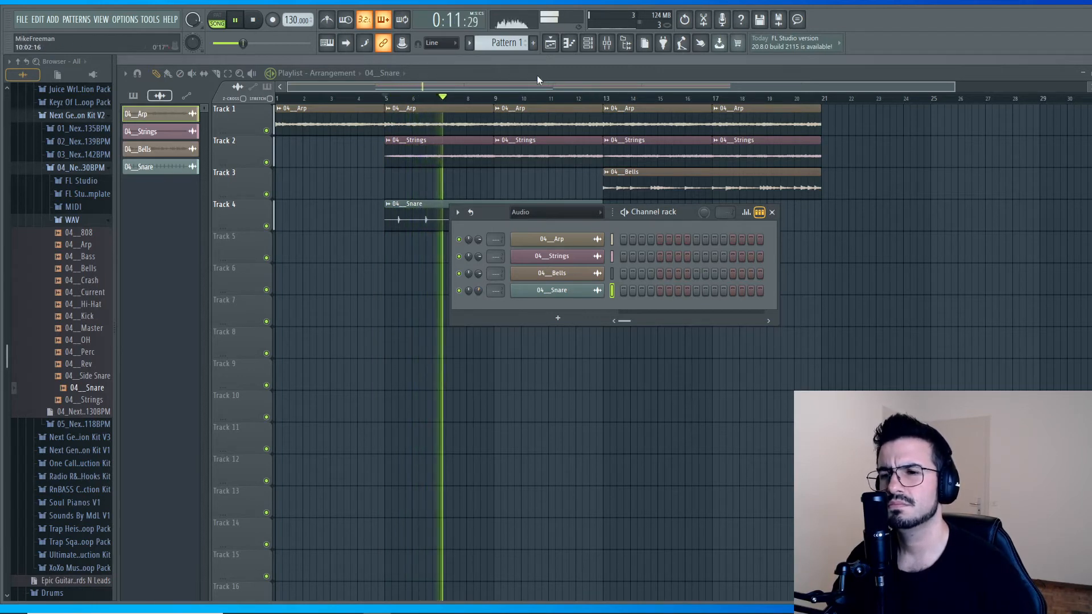
pyautogui.press('F6')
pyautogui.press('space')
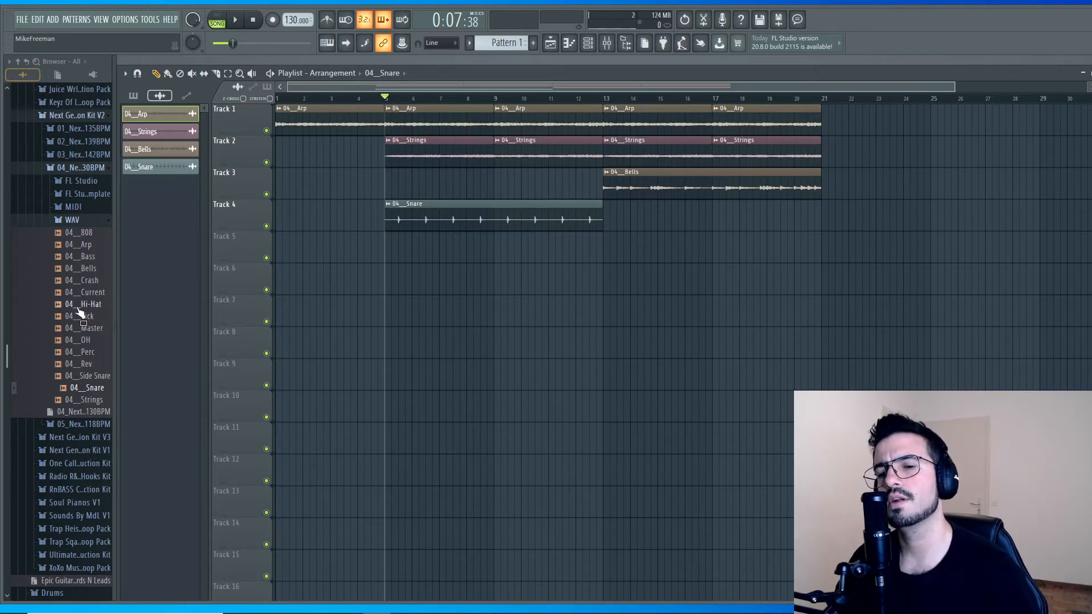
# Place the 04__Hi-Hat loop on Track 5 at bar 5, split it at bar 13 and delete the remainder.
pyautogui.moveTo(72, 308); pyautogui.dragTo(393, 244)
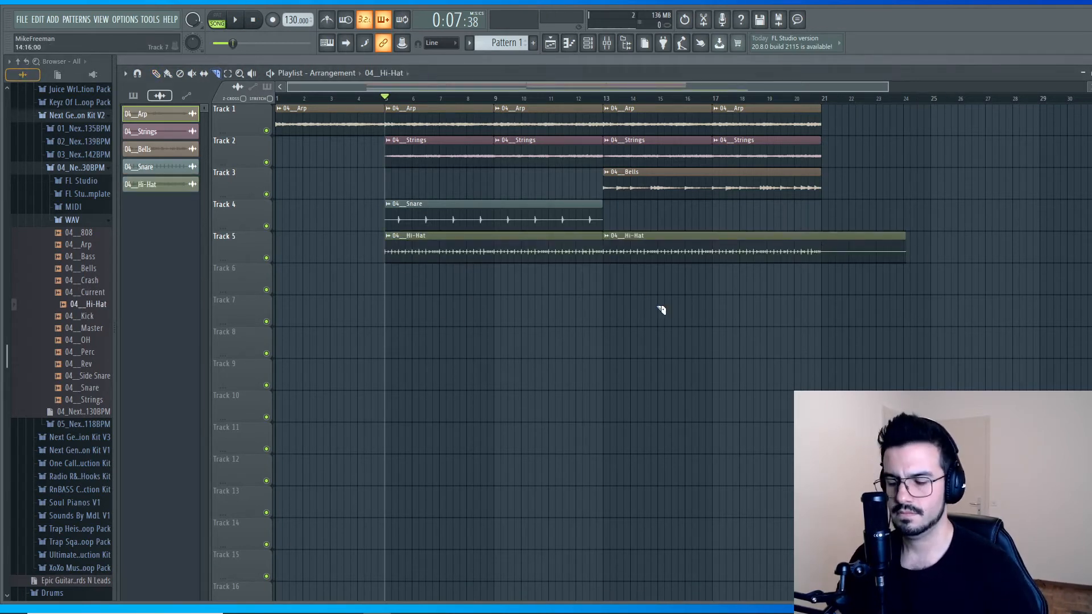
pyautogui.rightClick(670, 253)
pyautogui.press('space')
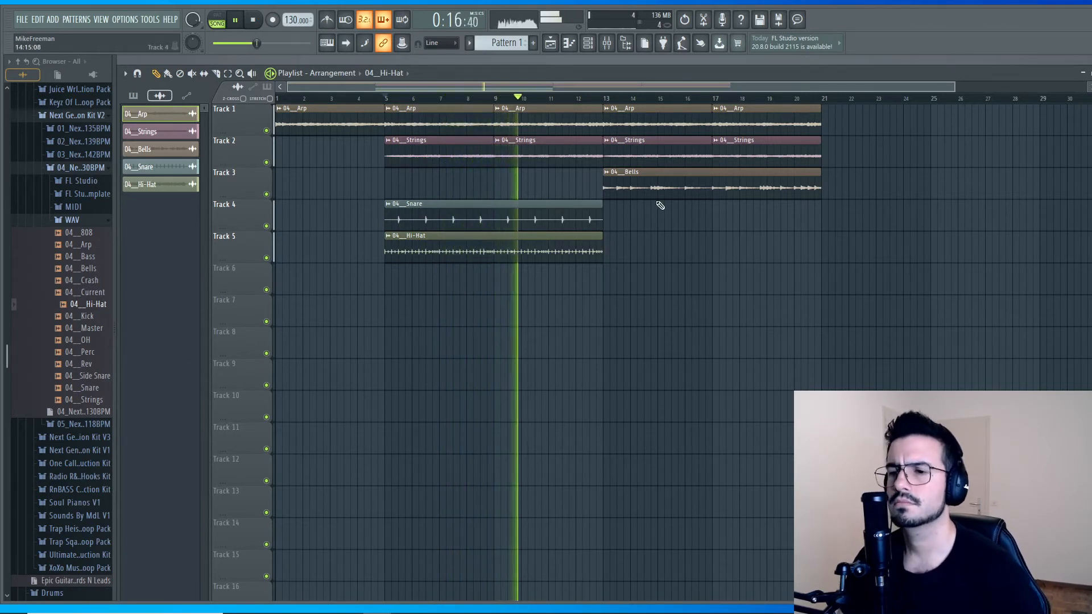
# Move the Snare and Hi-Hat clips down to Tracks 5 and 6 and duplicate them so the copies start at bar 13.
pyautogui.moveTo(653, 226); pyautogui.dragTo(507, 299)
pyautogui.hotkey('shift', 'Down')
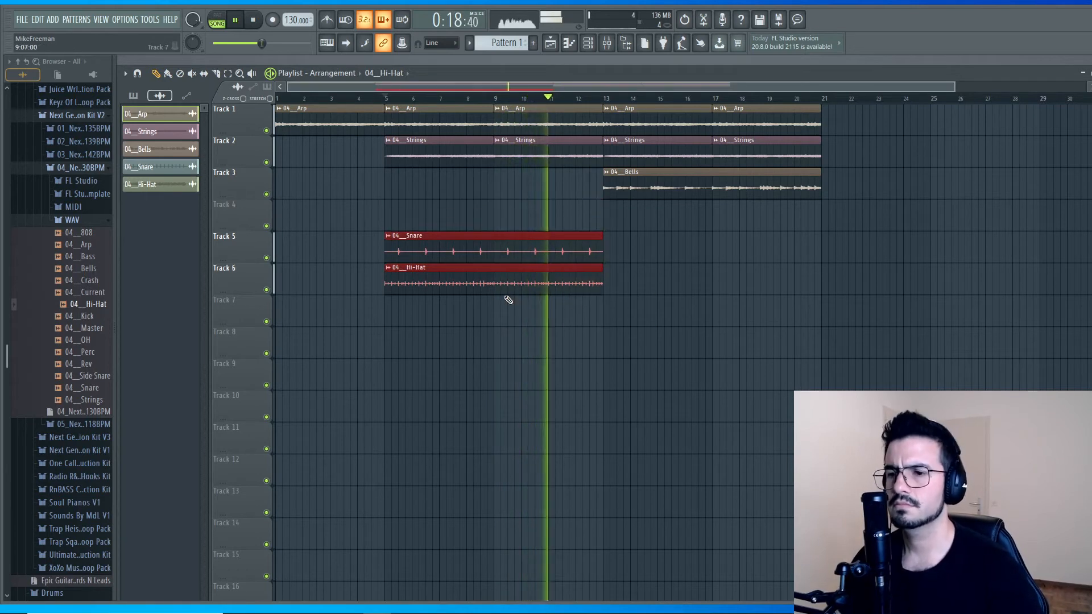
pyautogui.keyDown('ctrl'); pyautogui.click(756, 315); pyautogui.keyUp('ctrl')
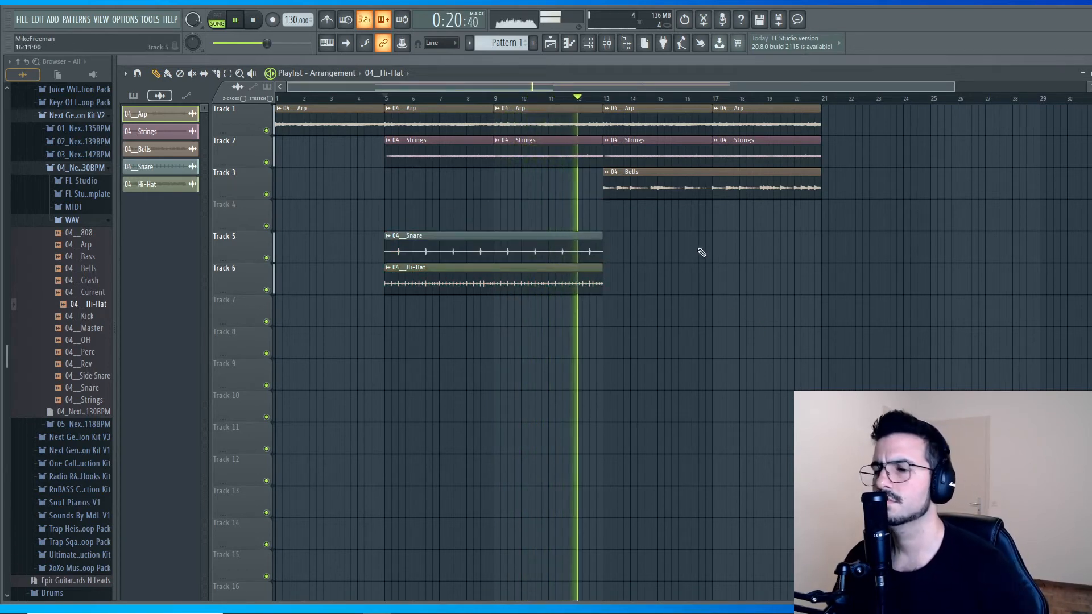
pyautogui.press('space')
pyautogui.moveTo(646, 200); pyautogui.dragTo(397, 297)
pyautogui.hotkey('ctrl', 'b')
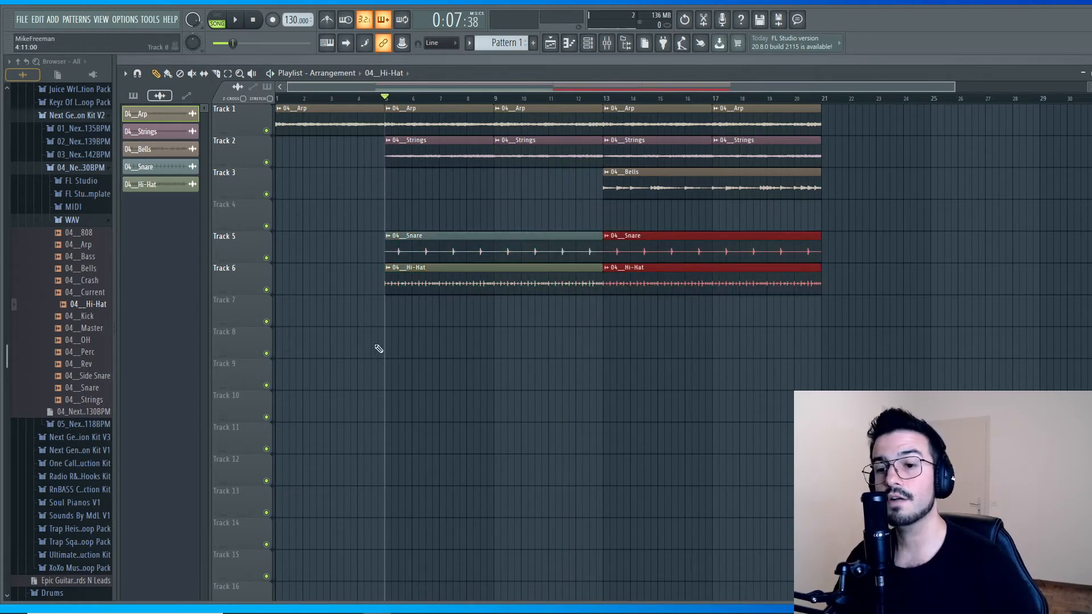
# Place the 04__Kick loop on Track 4 at bar 13, split it at bar 21 and delete the remainder.
pyautogui.moveTo(79, 318); pyautogui.dragTo(607, 214)
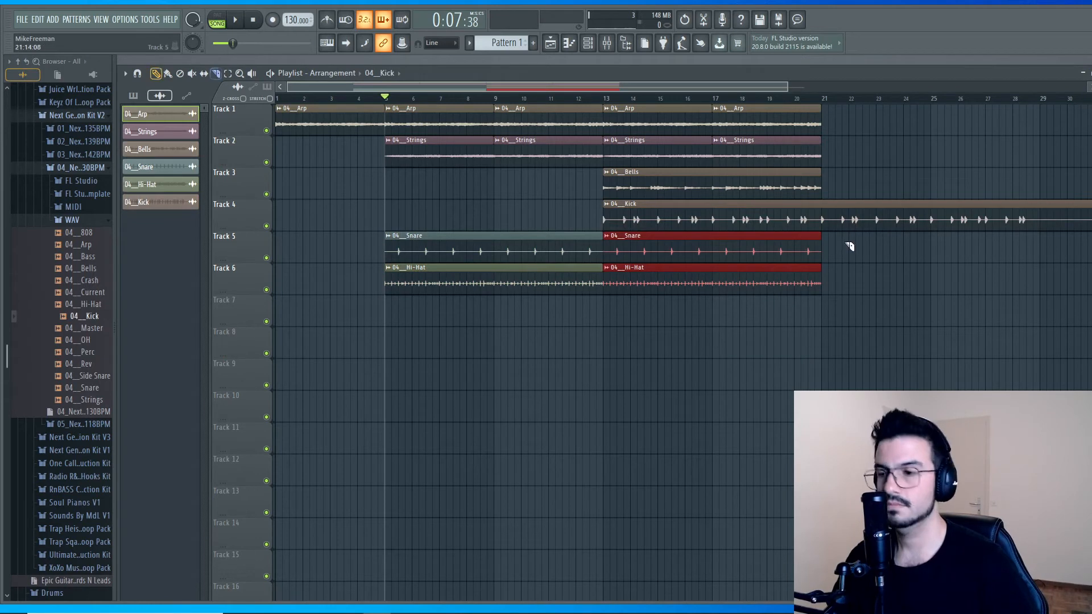
pyautogui.moveTo(825, 221); pyautogui.dragTo(825, 233)
pyautogui.press('p')
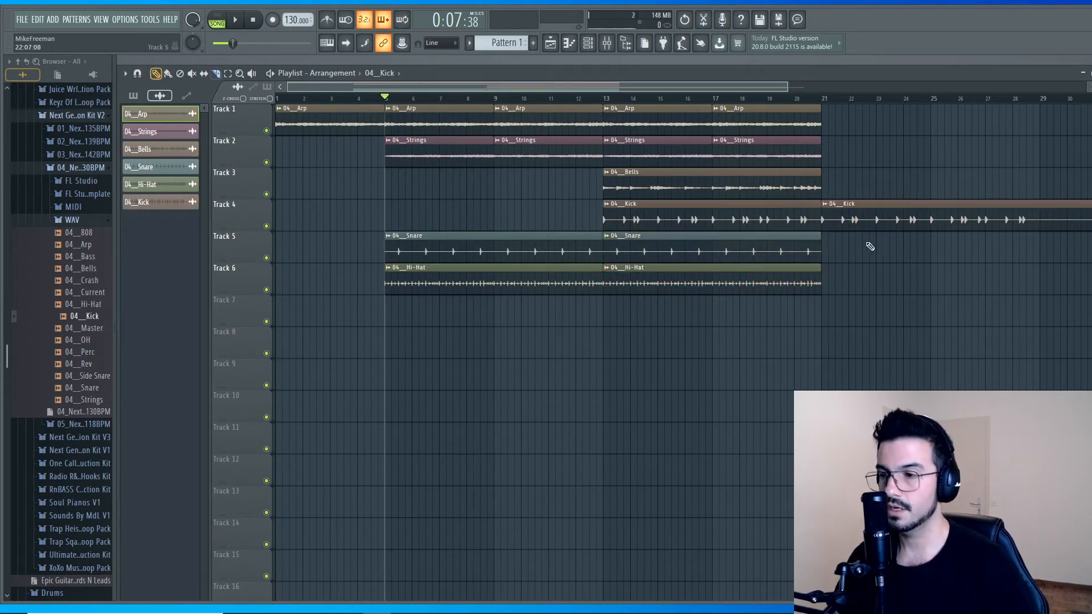
pyautogui.rightClick(857, 219)
# Listen to the Kick entry at bar 13, first from that bar and again starting from bar 9.
pyautogui.click(601, 100)
pyautogui.press('space')
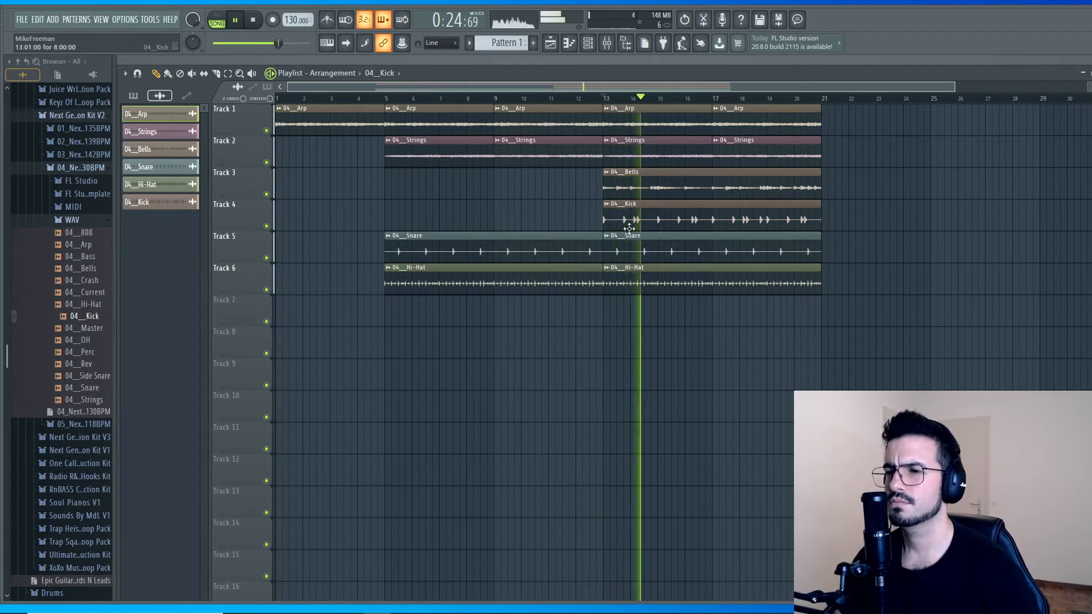
pyautogui.press('space')
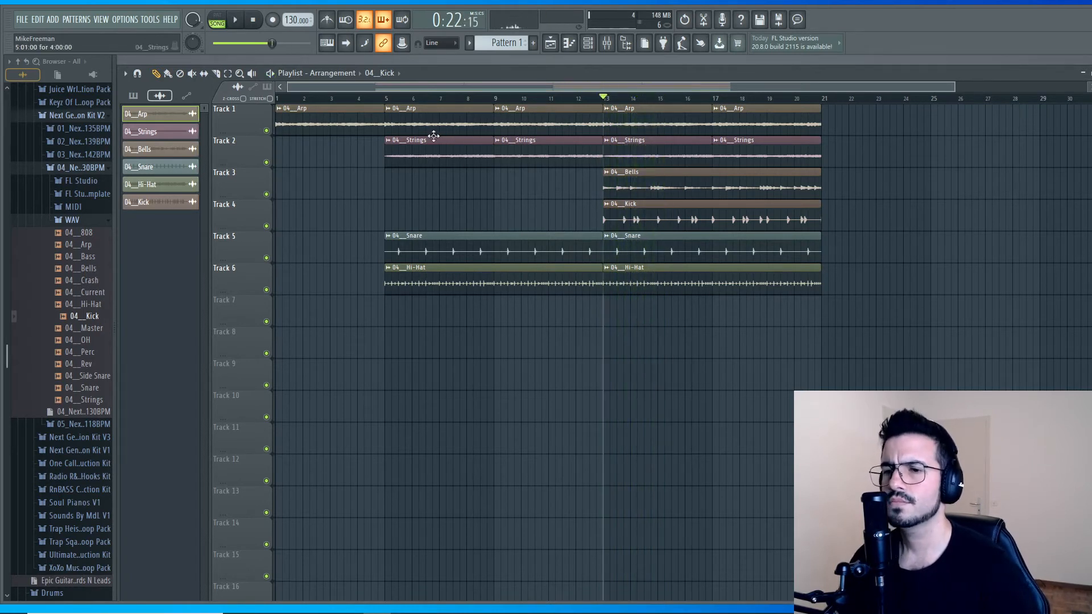
pyautogui.click(387, 100)
pyautogui.click(494, 101)
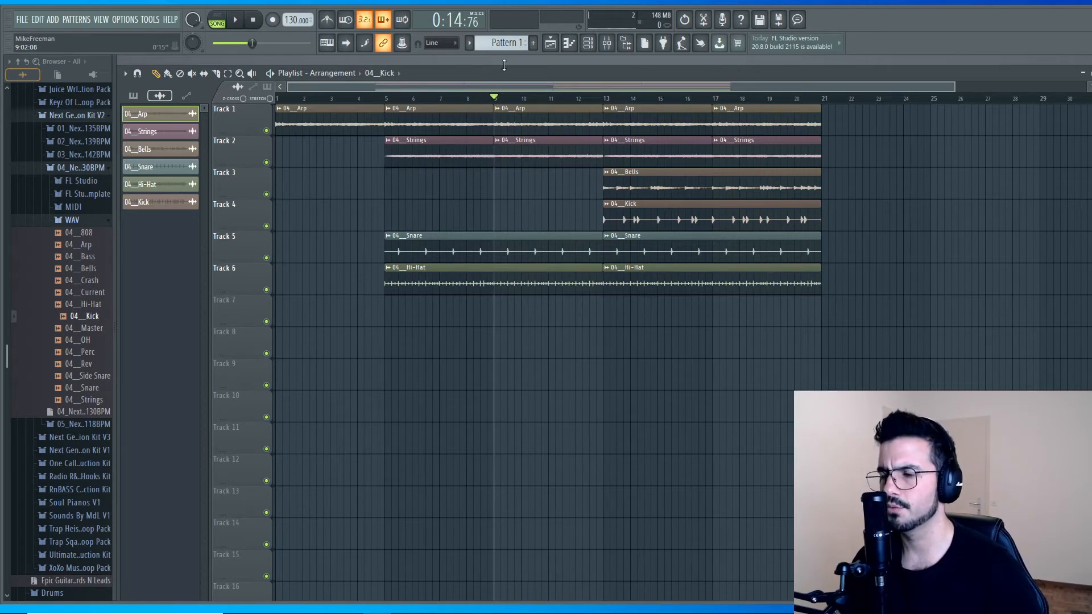
pyautogui.press('space')
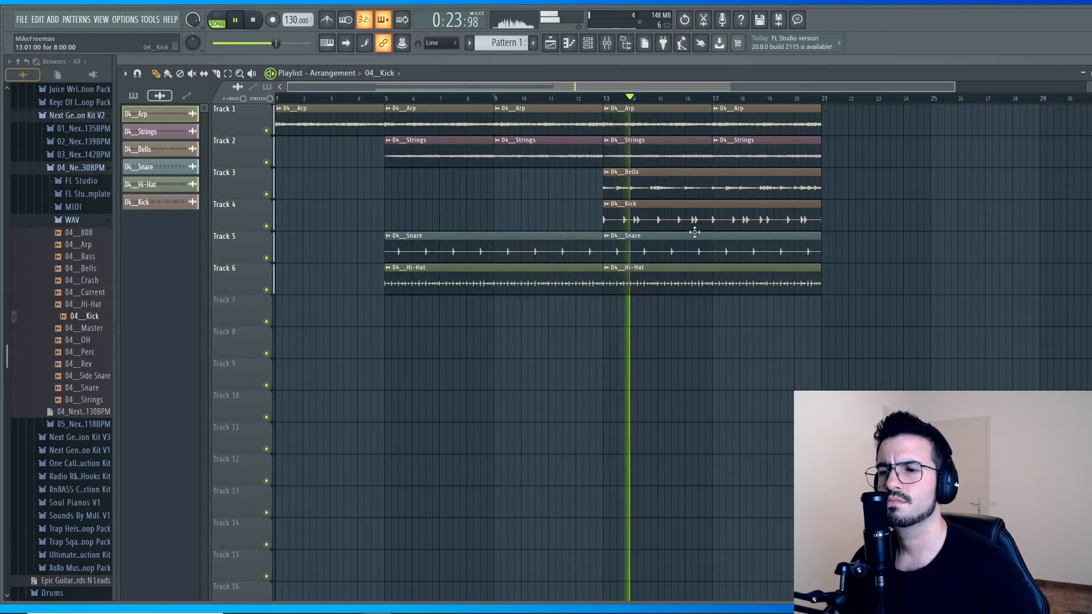
pyautogui.press('space')
# Select the Kick, Snare and Hi-Hat clips and move them down one track to Tracks 5, 6 and 7.
pyautogui.moveTo(868, 202); pyautogui.dragTo(468, 400)
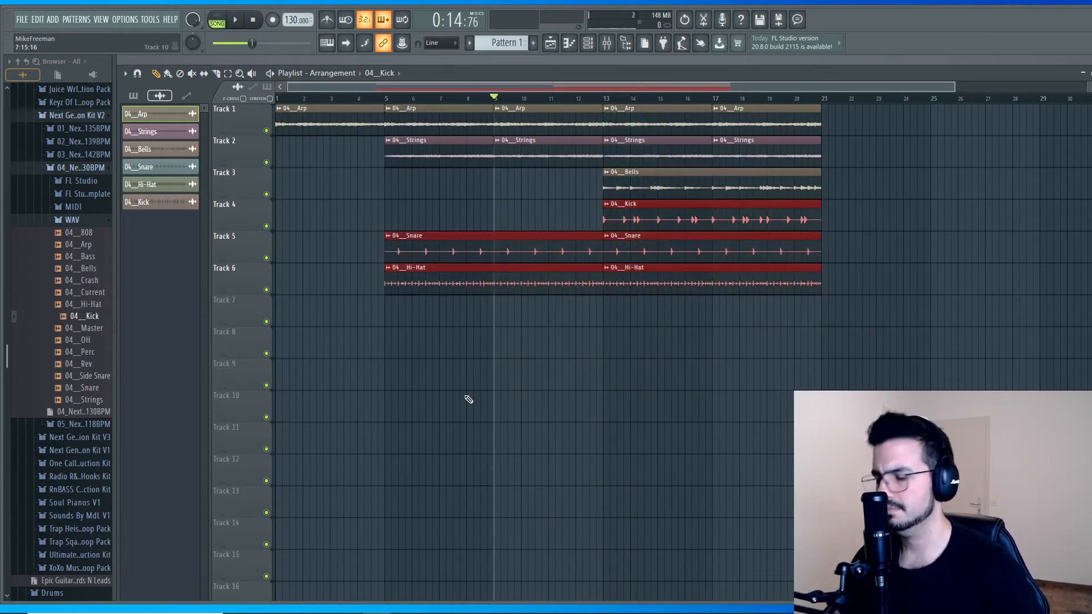
pyautogui.hotkey('shift', 'Down')
pyautogui.click(591, 435)
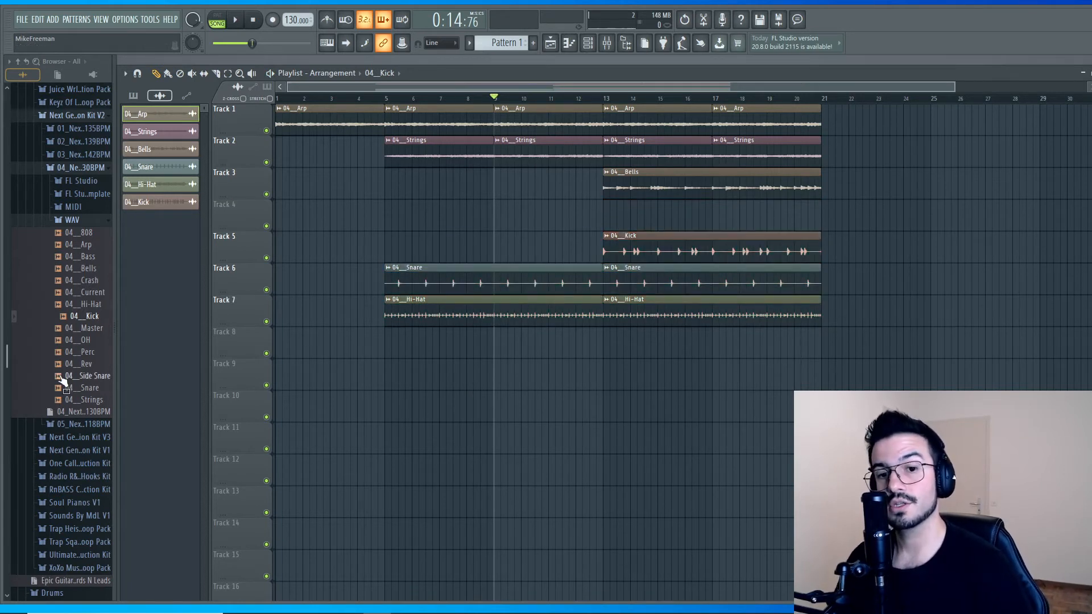
# Preview the 04__Bass and 04__808 loops from the kit's WAV folder.
pyautogui.click(79, 258)
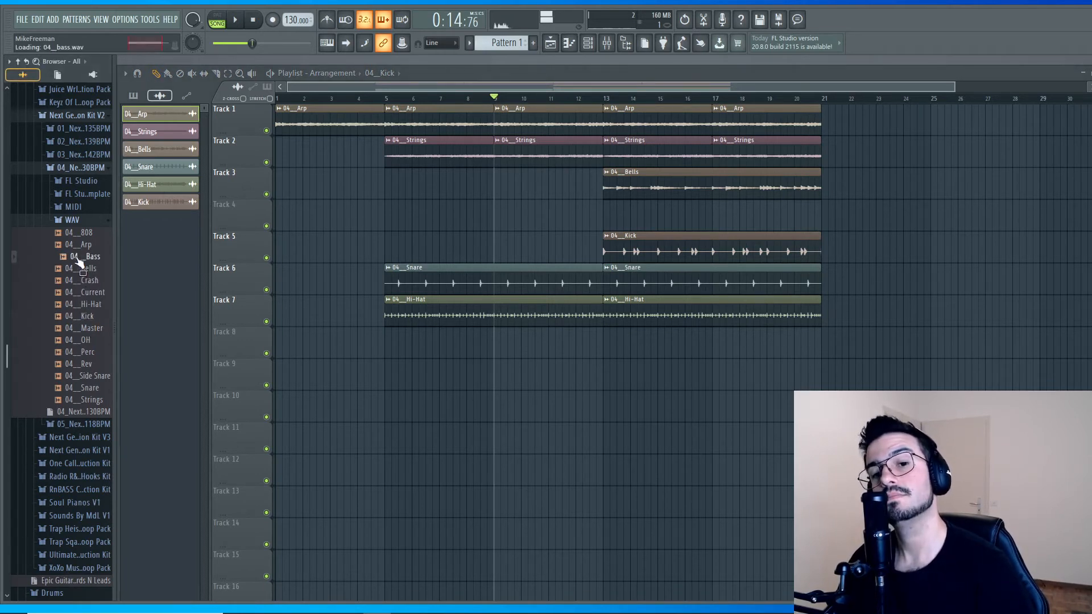
pyautogui.press('space')
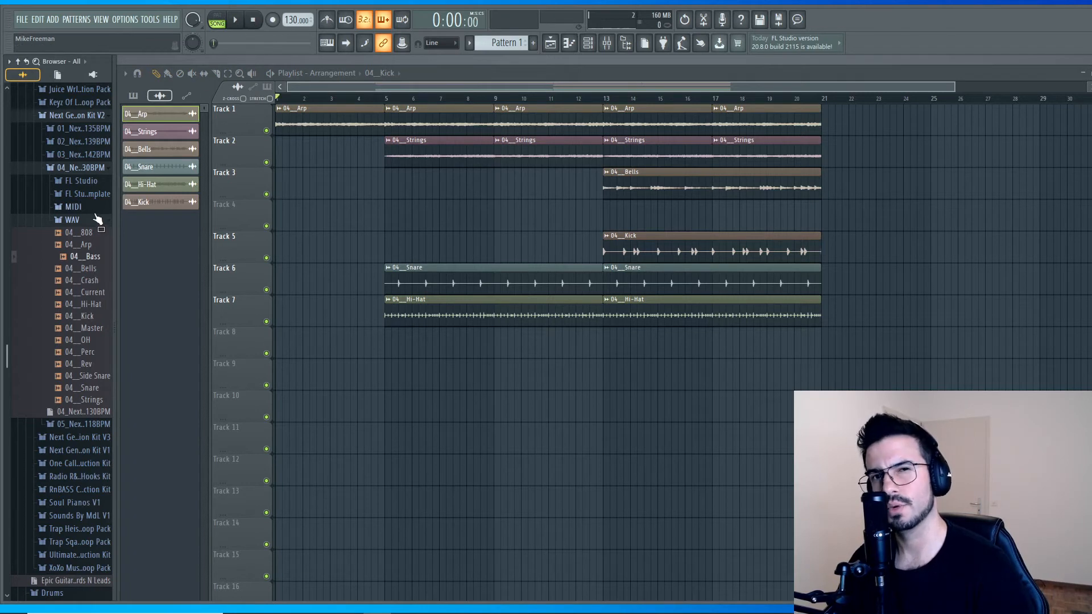
pyautogui.click(93, 233)
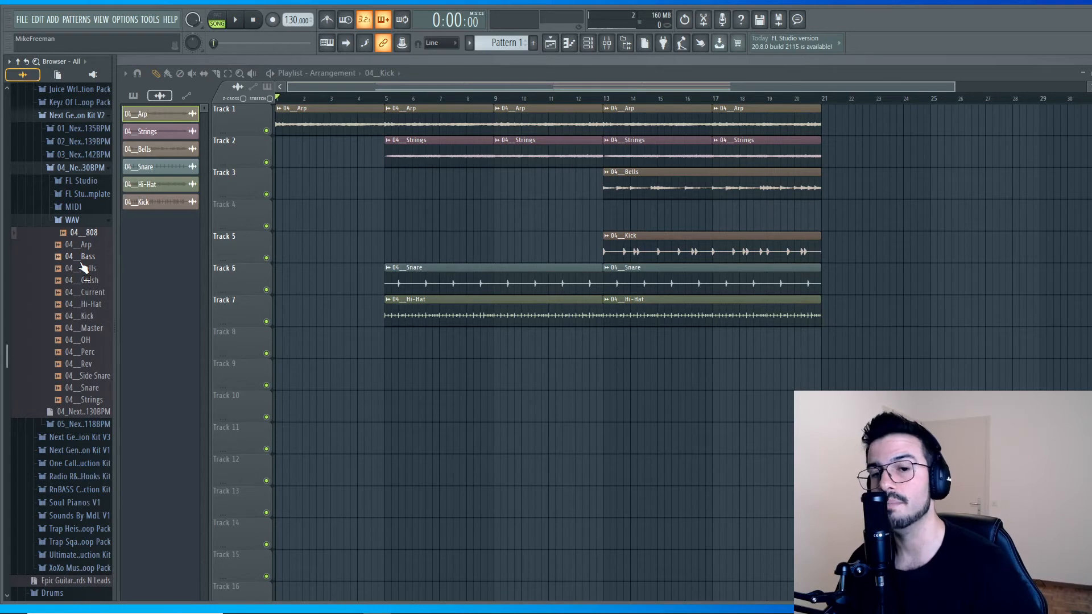
# Place the 04__Bass loop on Track 4 at bar 13, split it at bar 21 and delete the remainder.
pyautogui.moveTo(78, 245); pyautogui.dragTo(605, 219)
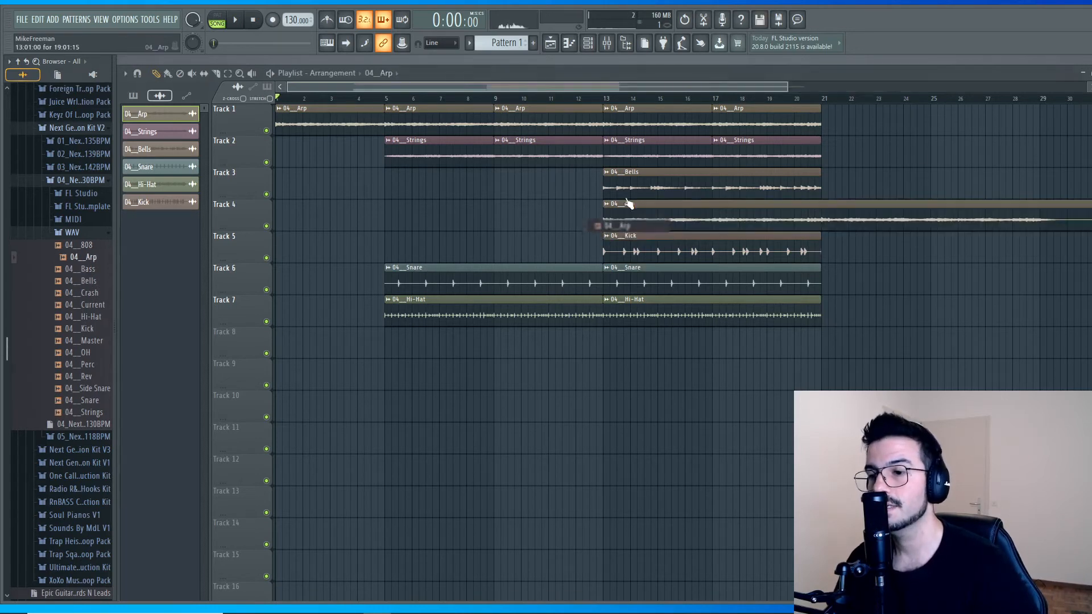
pyautogui.rightClick(828, 217)
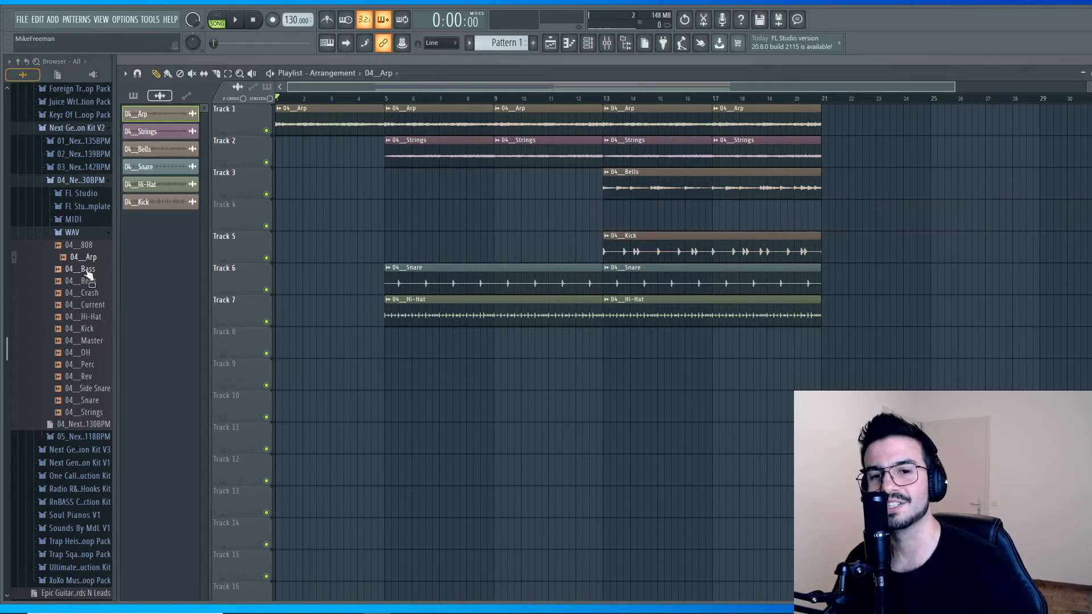
pyautogui.moveTo(87, 273); pyautogui.dragTo(606, 217)
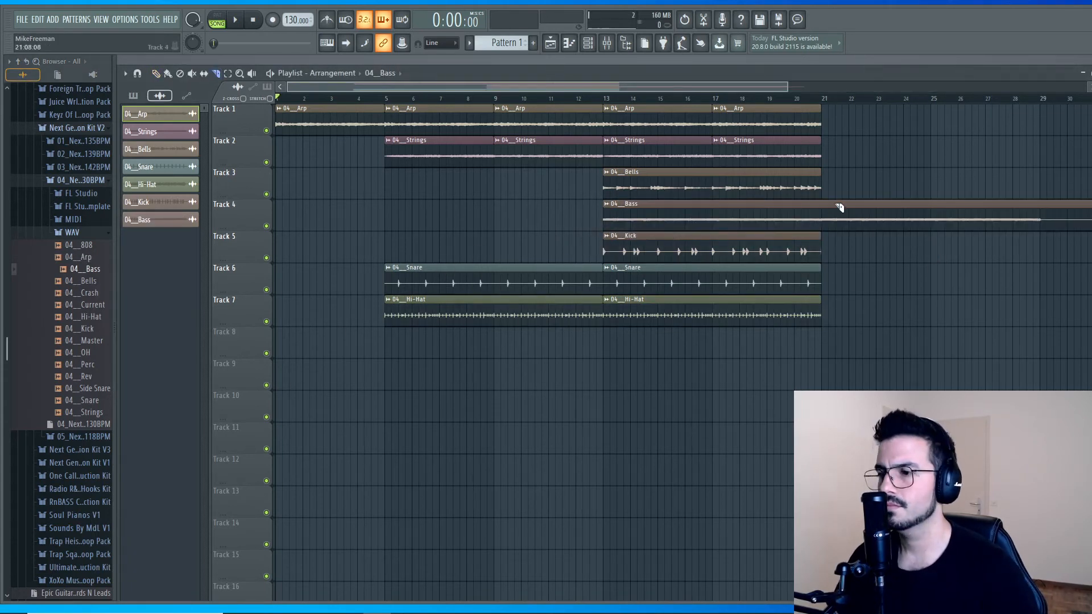
pyautogui.moveTo(823, 228); pyautogui.dragTo(824, 232)
pyautogui.press('p')
pyautogui.rightClick(859, 223)
# Listen from about bar 12 to how the Bass and Kick enter at bar 13.
pyautogui.click(577, 98)
pyautogui.press('space')
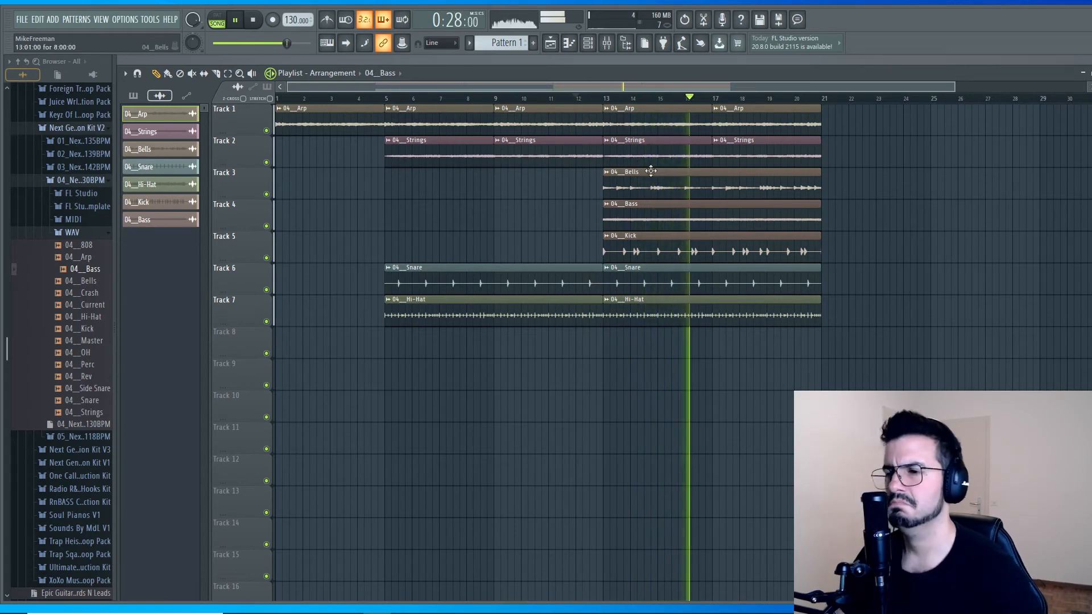
pyautogui.press('space')
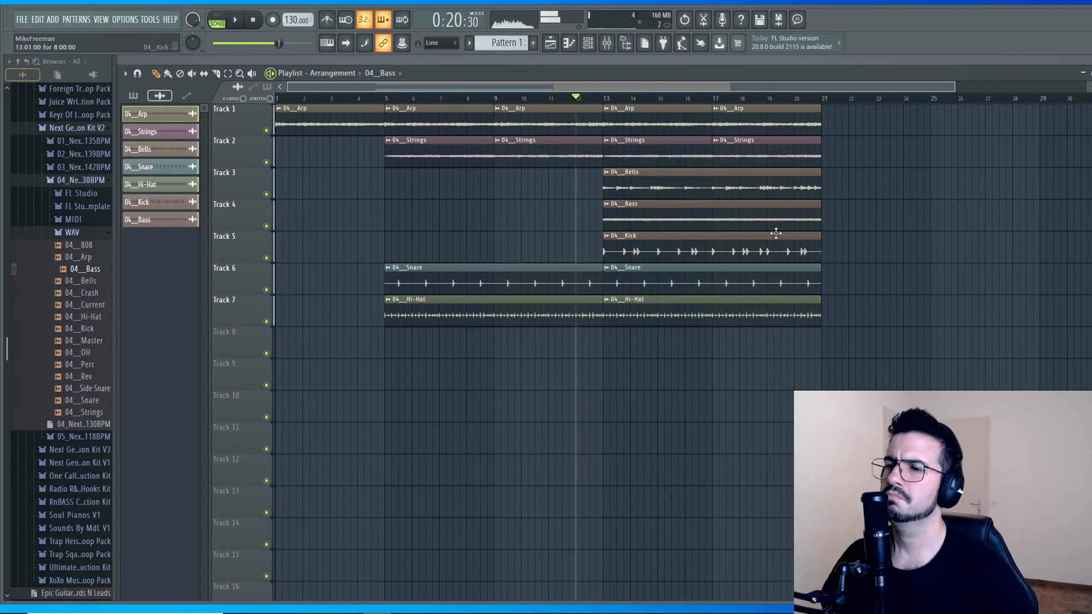
# Play the song from bar 5 through the bar 13 entry while lowering the 04__Snare channel's volume further.
pyautogui.click(386, 100)
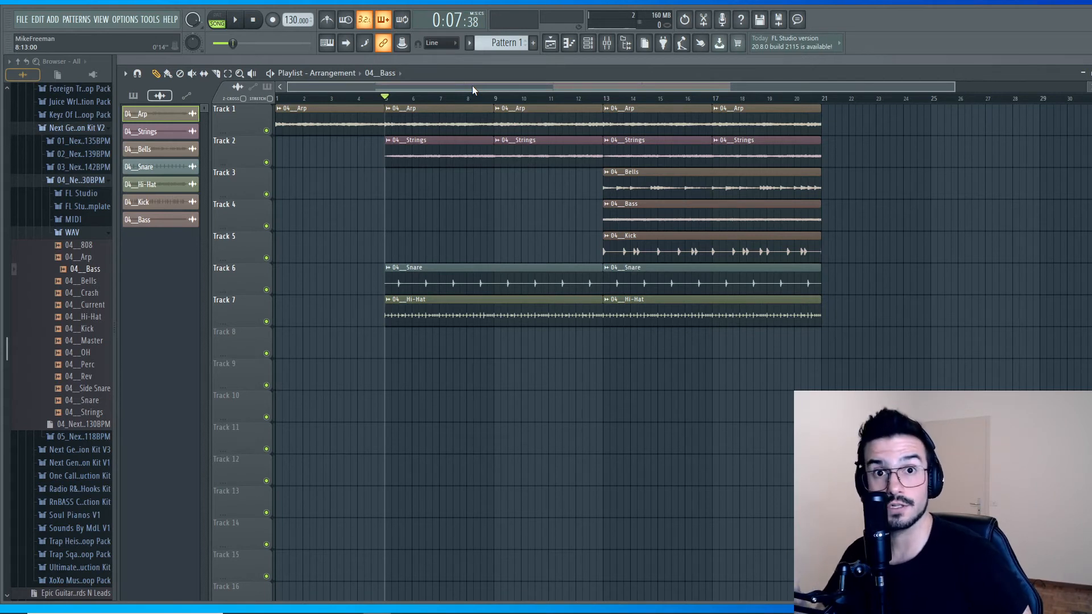
pyautogui.press('space')
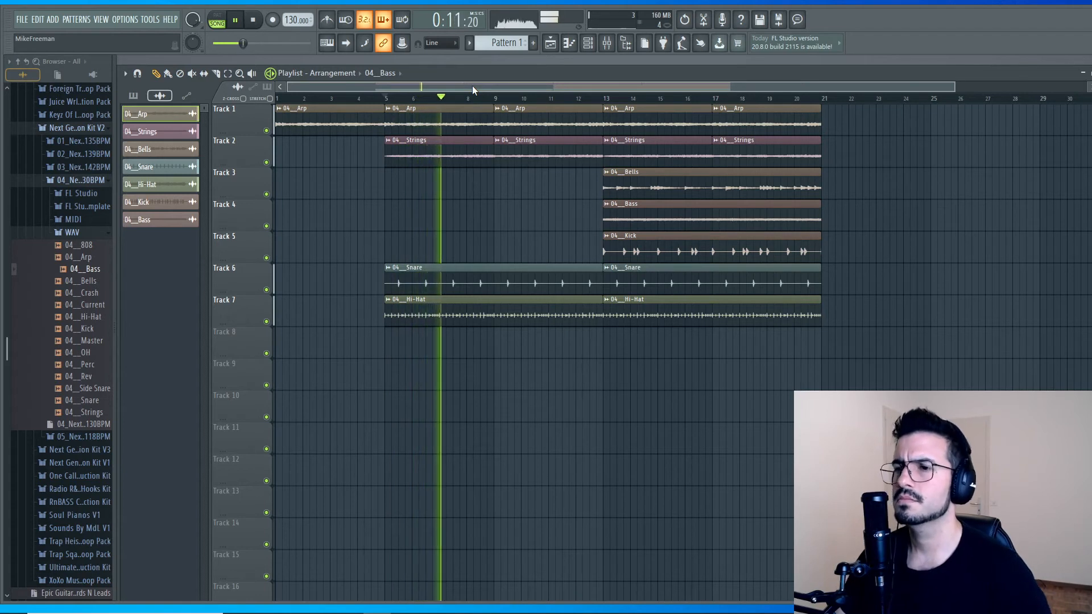
pyautogui.press('F6')
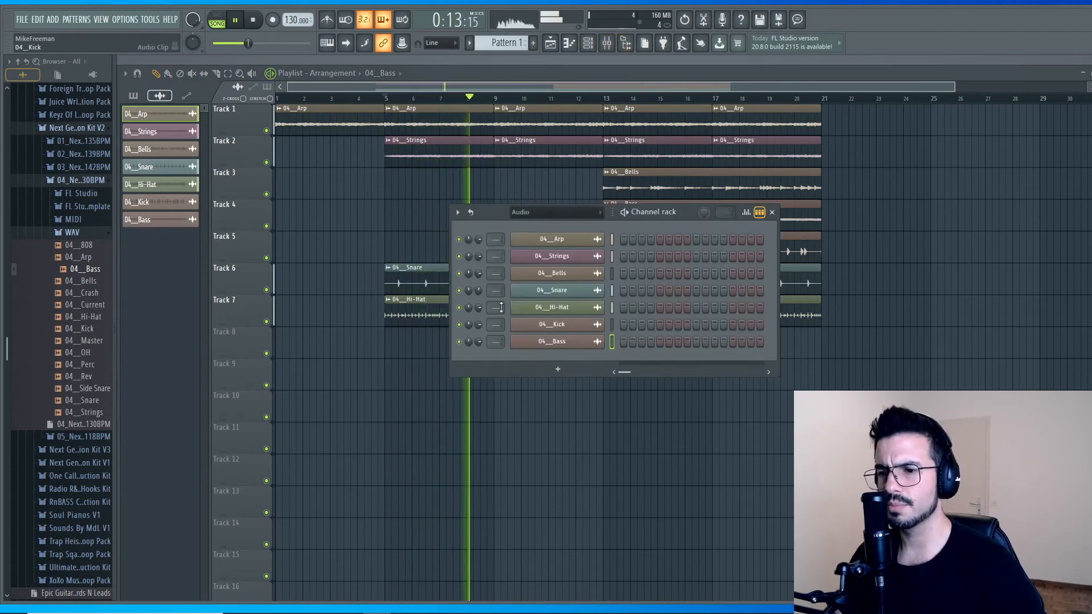
pyautogui.moveTo(478, 290); pyautogui.dragTo(482, 325)
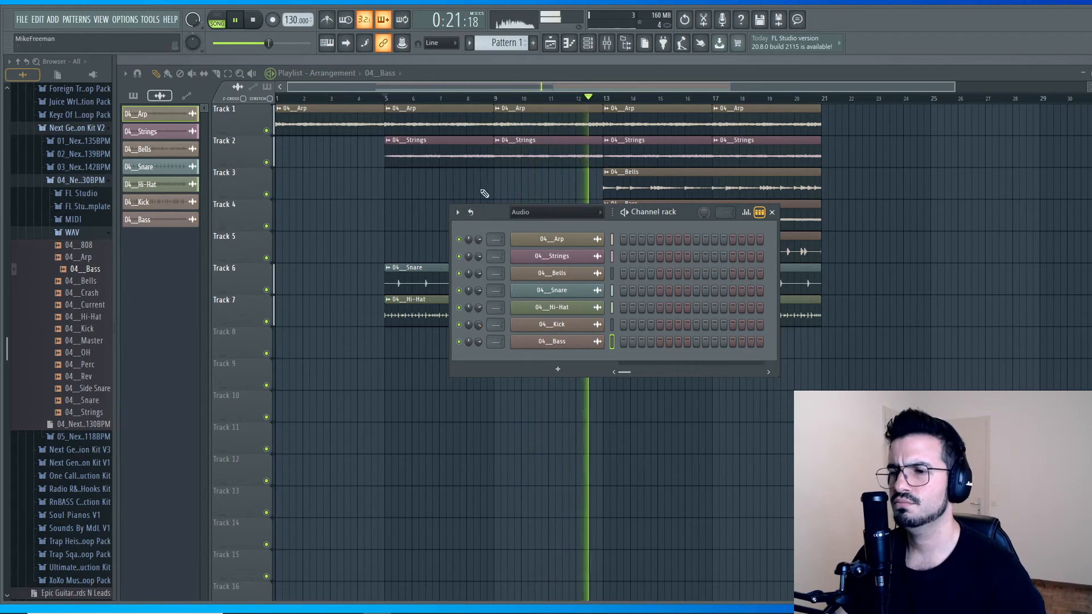
pyautogui.click(691, 87)
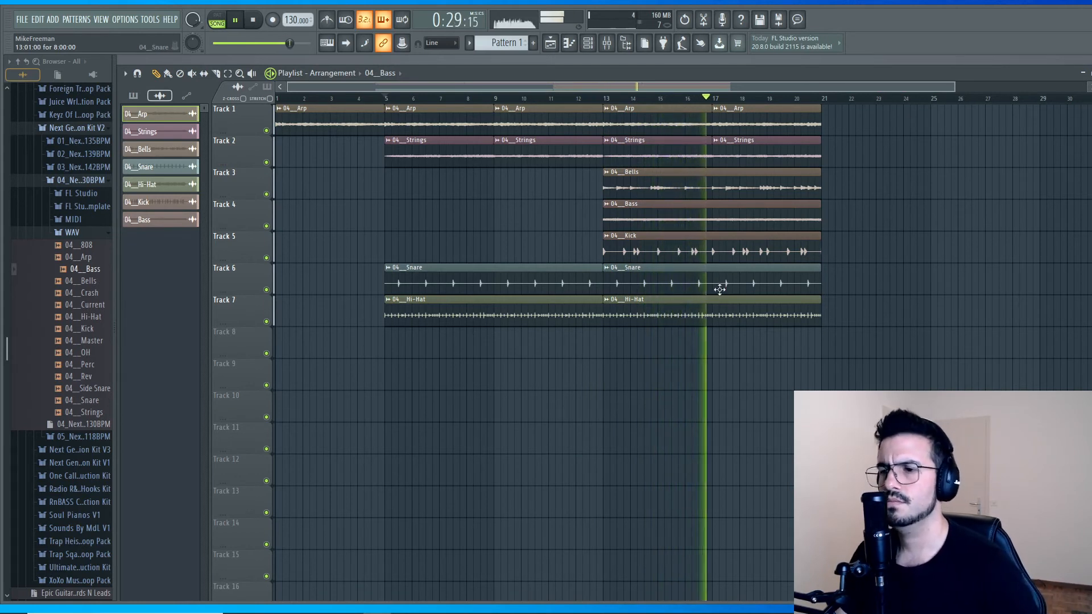
pyautogui.press('space')
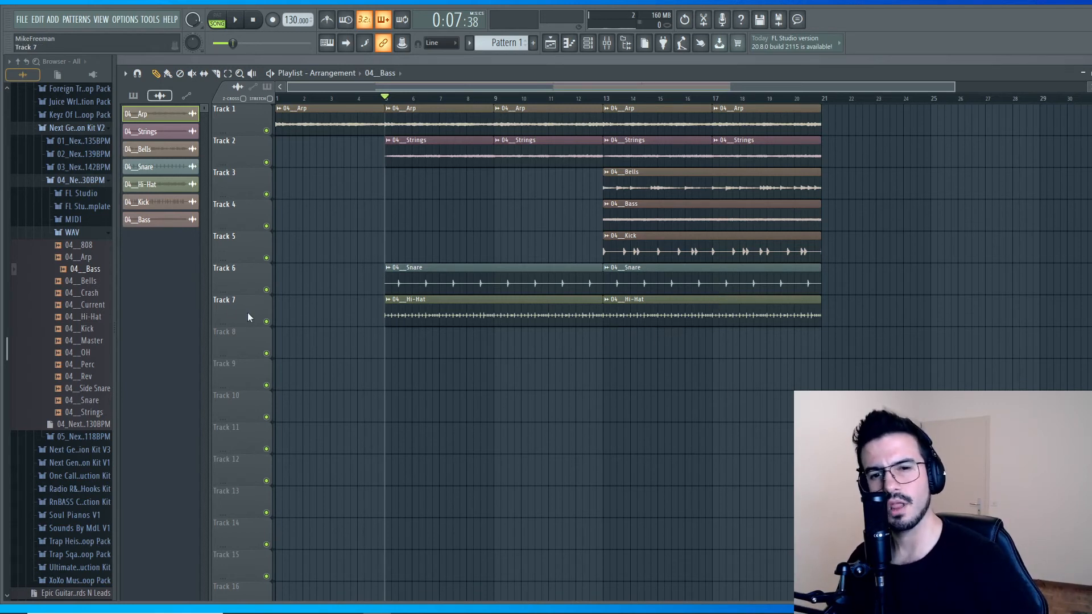
# Place the 04__OH loop on Track 8 at bar 13, split it at bar 21 and delete the remainder.
pyautogui.click(69, 359)
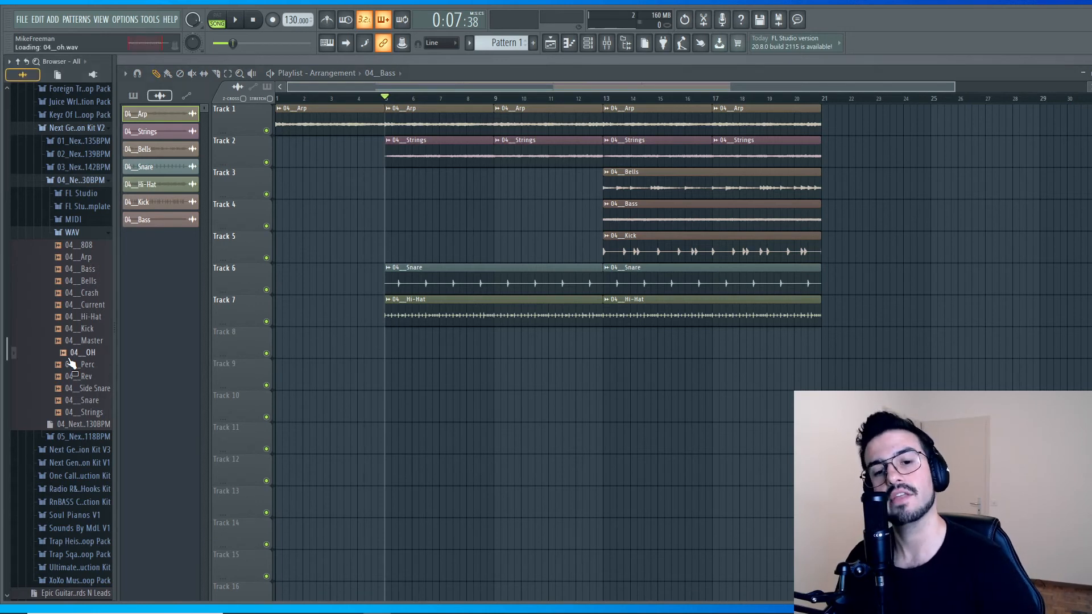
pyautogui.moveTo(70, 363); pyautogui.dragTo(605, 334)
pyautogui.moveTo(828, 334); pyautogui.dragTo(827, 371)
pyautogui.rightClick(834, 348)
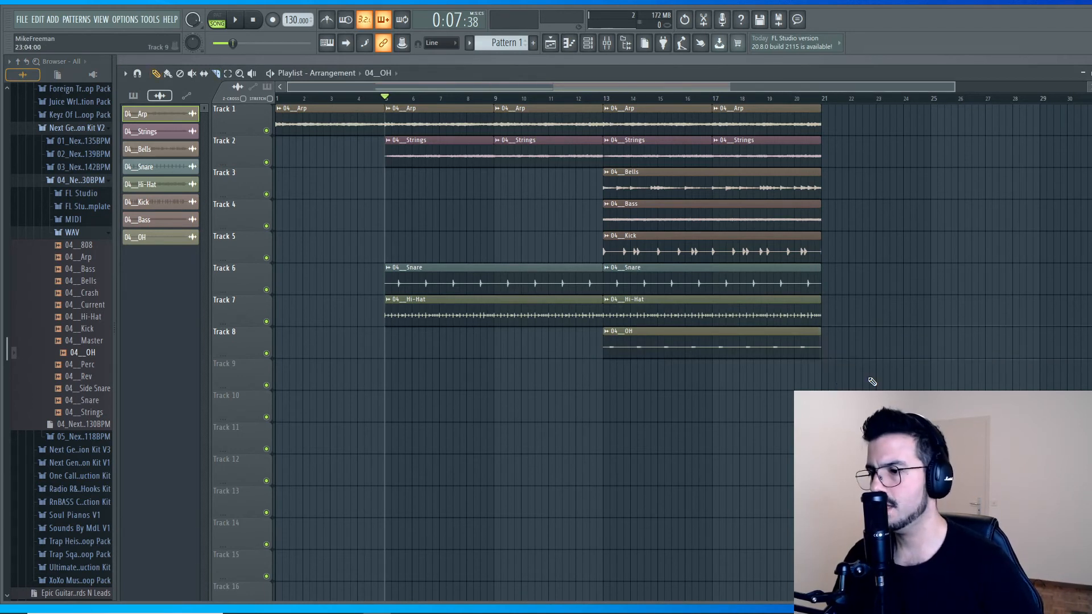
# Listen to the arrangement from just before bar 13 with the OH loop included.
pyautogui.click(599, 99)
pyautogui.press('space')
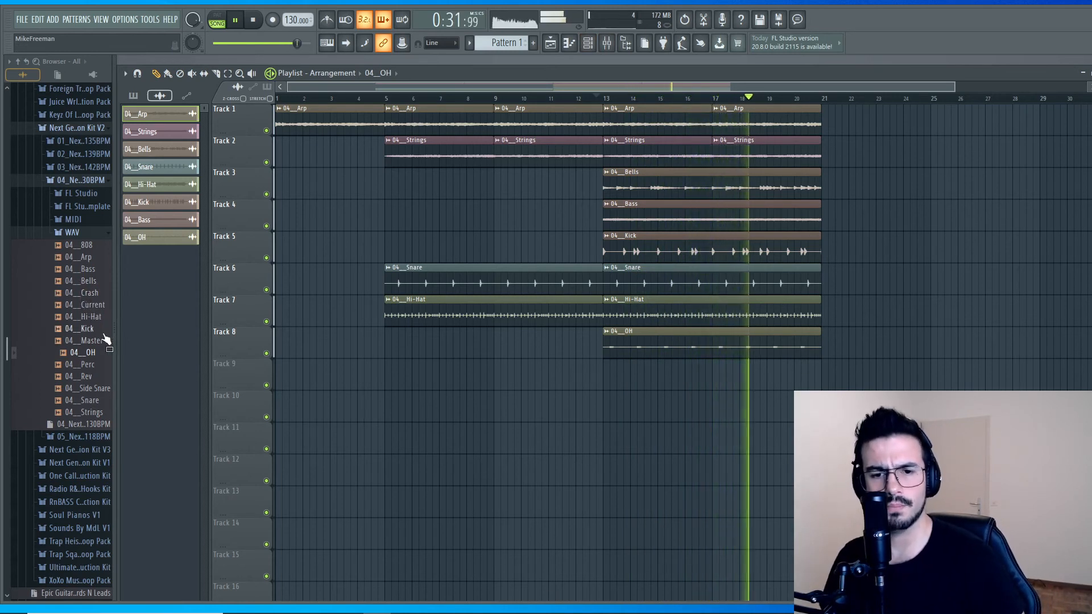
pyautogui.press('space')
# Place the 04__Side Snare loop on Track 9 at bar 13, split it at bar 21 and delete the remainder.
pyautogui.moveTo(89, 390); pyautogui.dragTo(612, 368)
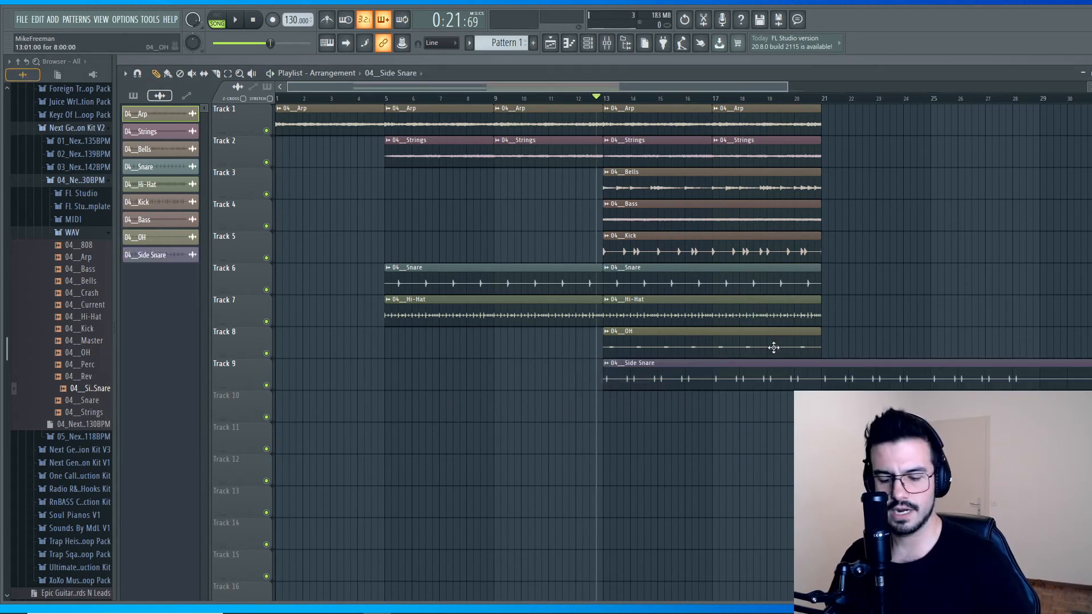
pyautogui.moveTo(821, 360); pyautogui.dragTo(821, 394)
pyautogui.press('p')
pyautogui.rightClick(866, 377)
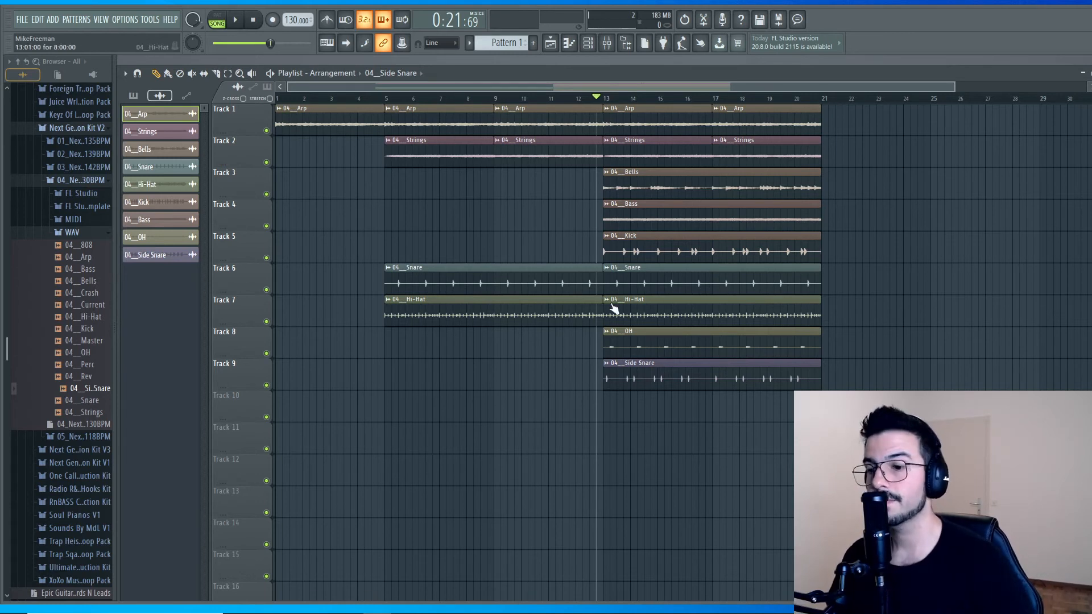
# Play the song from bar 13 to hear the Side Snare in the full mix.
pyautogui.click(609, 100)
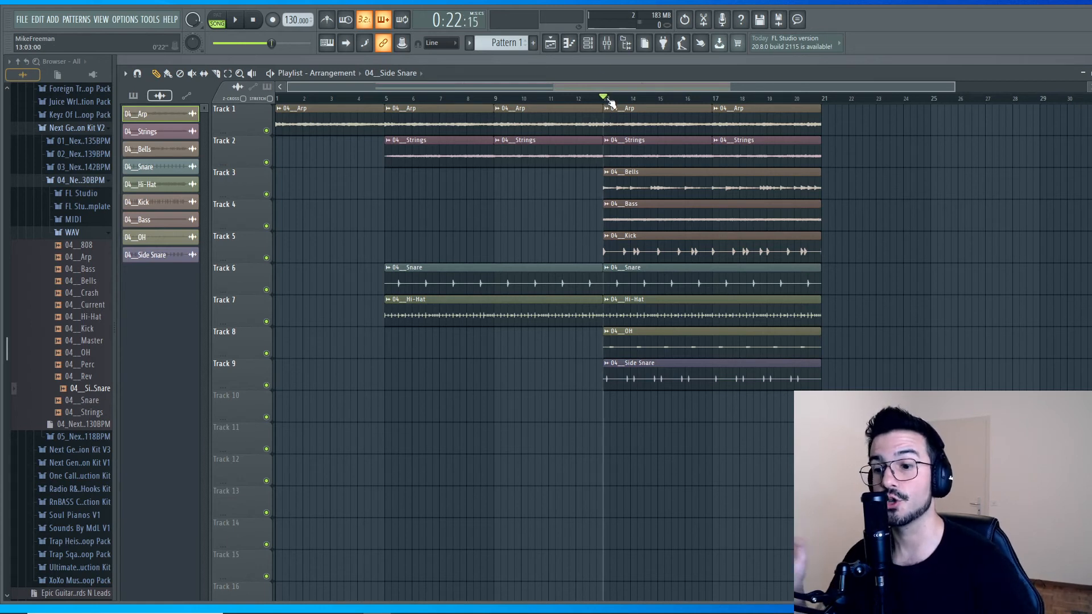
pyautogui.press('space')
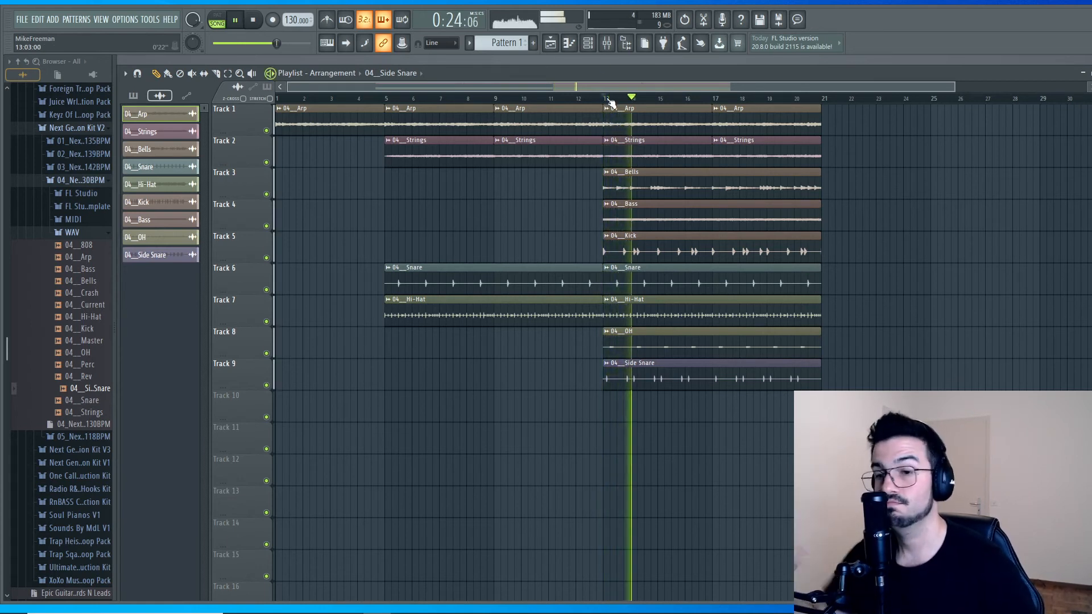
pyautogui.press('space')
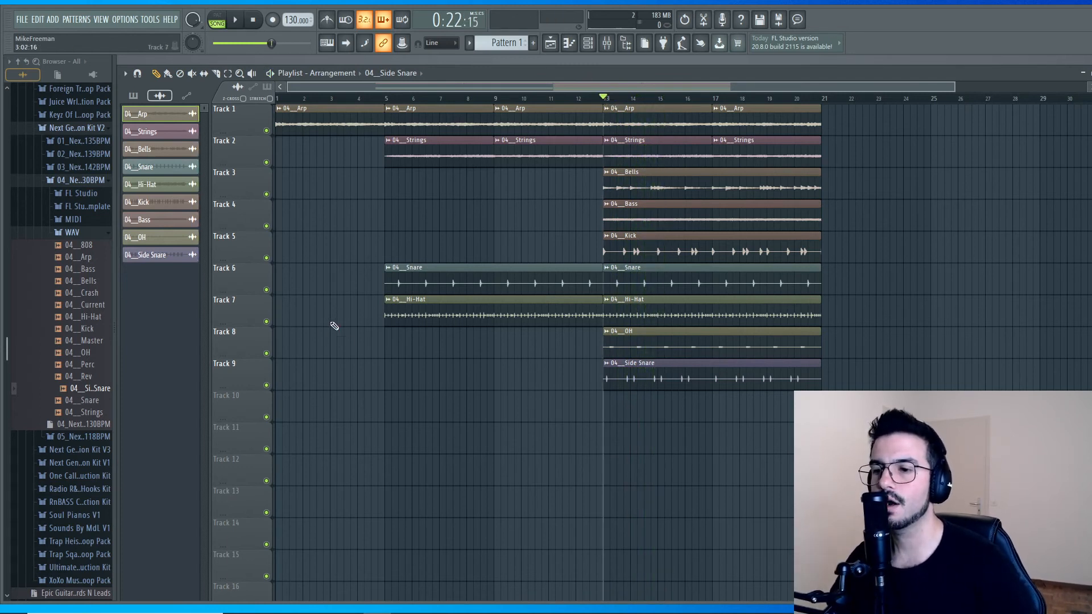
# Listen from bar 13 to the Snare, Side Snare and Hi-Hat tracks in isolation, and again with all tracks enabled.
pyautogui.rightClick(267, 291)
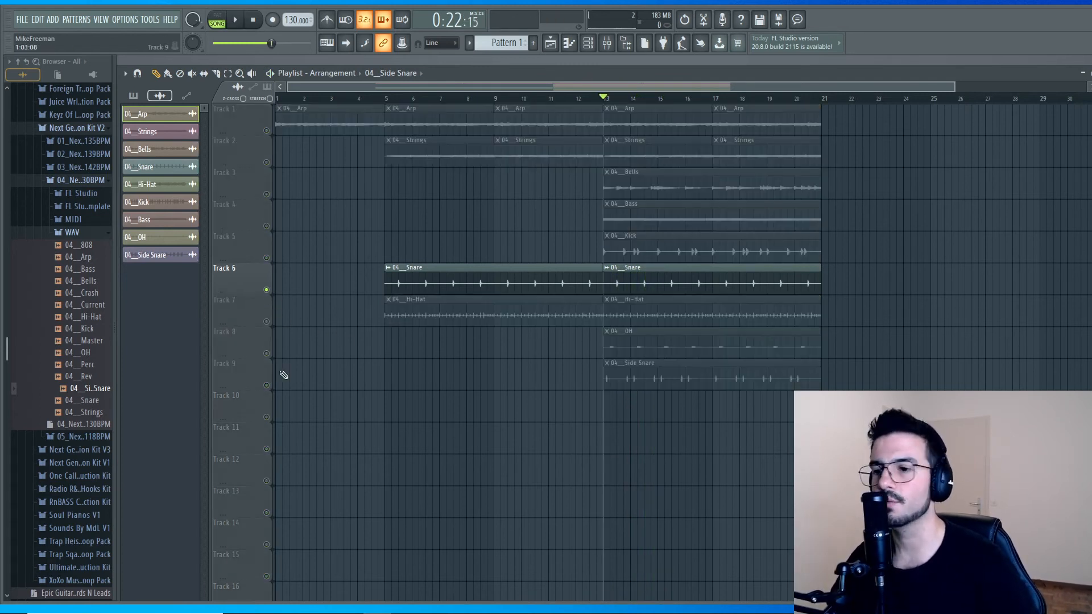
pyautogui.click(266, 386)
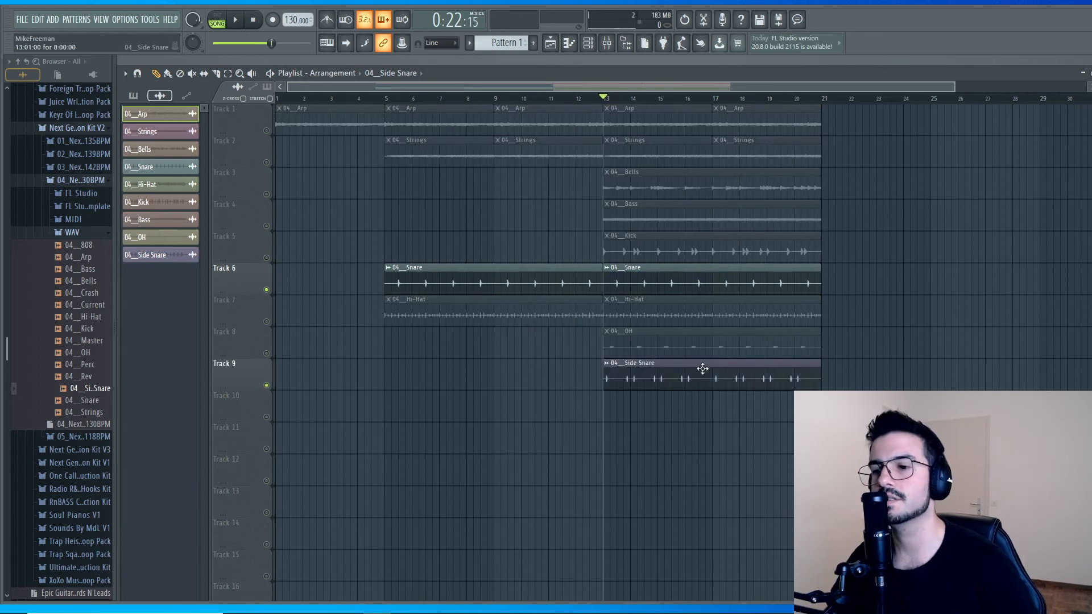
pyautogui.press('space')
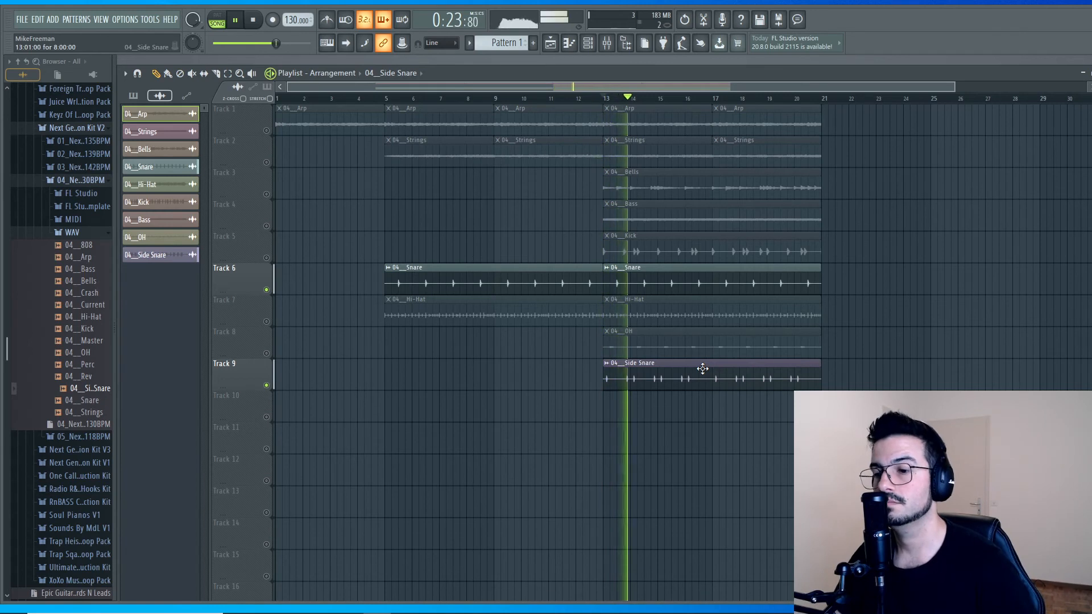
pyautogui.click(266, 321)
pyautogui.press('space')
pyautogui.rightClick(268, 293)
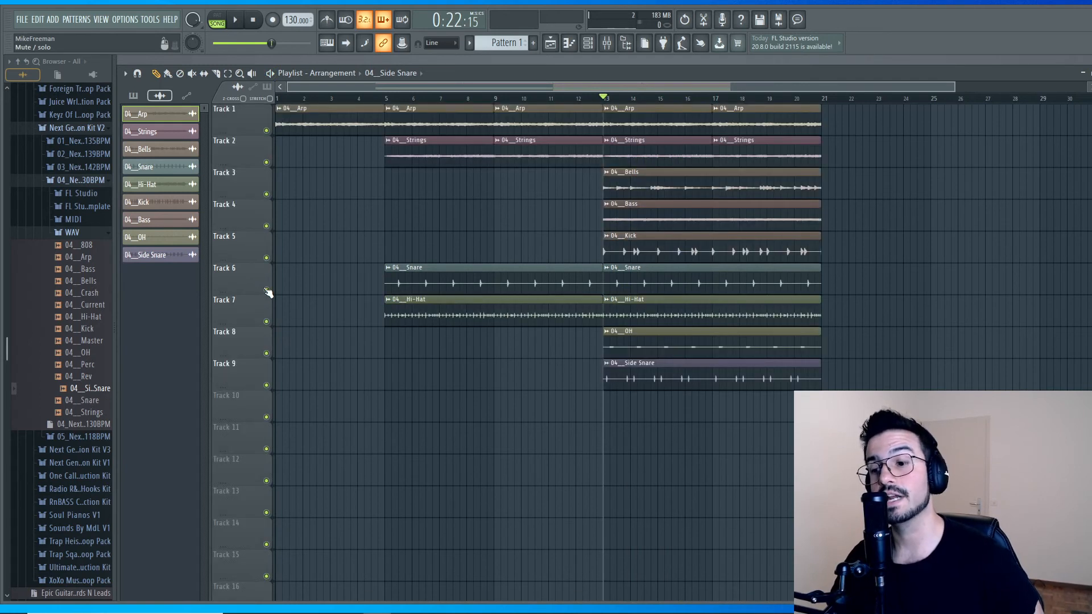
pyautogui.press('space')
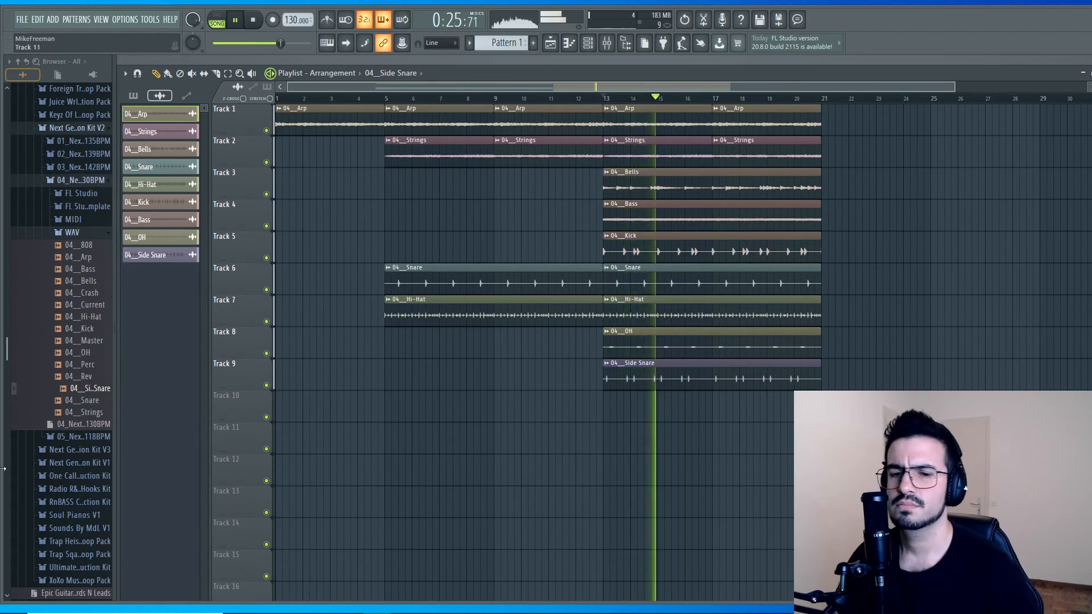
pyautogui.press('space')
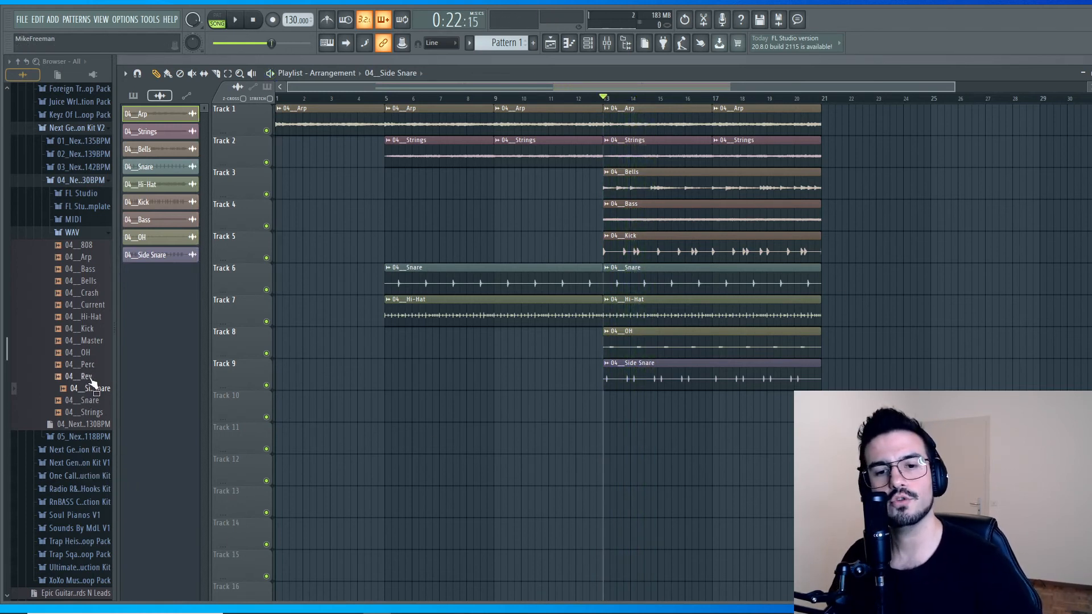
# Place 04__Crash on Track 10 at bar 13 and 04__Rev on Track 11 with its swell near bar 13, trimming the Rev clip's empty start.
pyautogui.moveTo(86, 293); pyautogui.dragTo(604, 407)
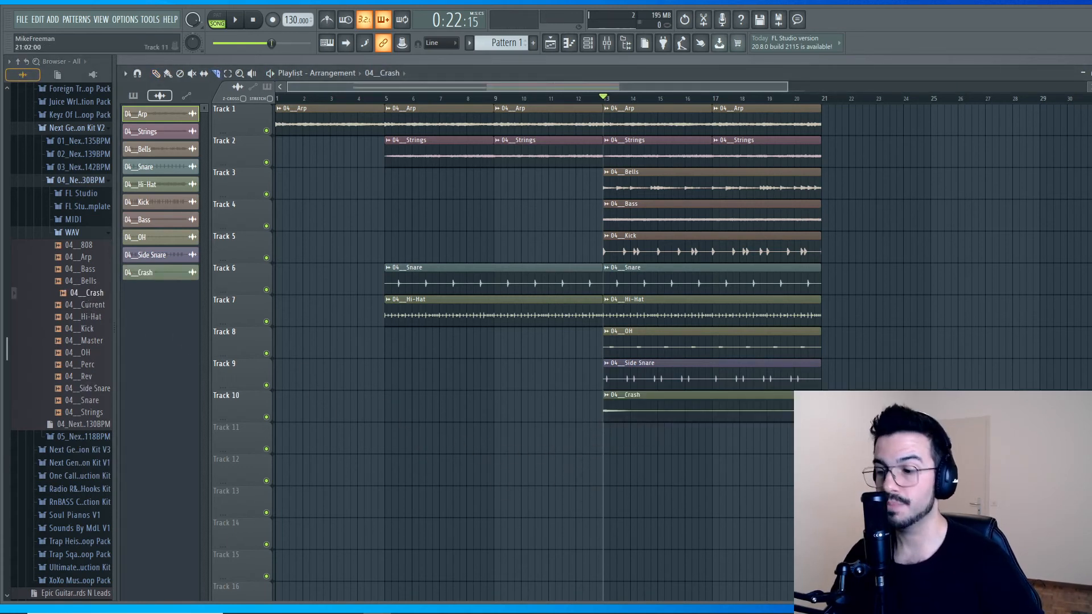
pyautogui.click(80, 378)
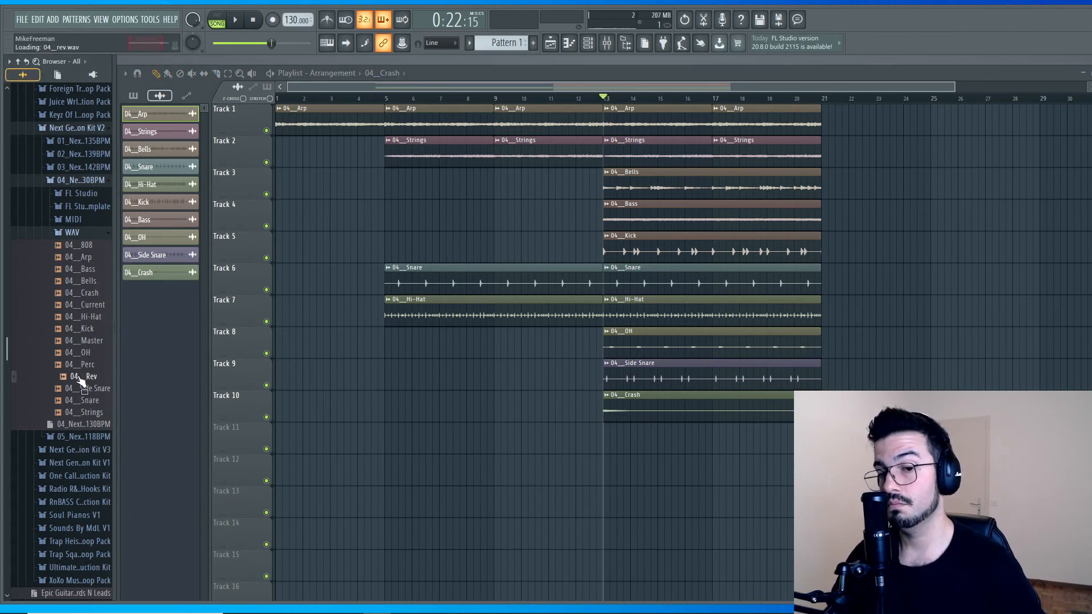
pyautogui.moveTo(80, 381); pyautogui.dragTo(591, 443)
pyautogui.moveTo(724, 442); pyautogui.dragTo(573, 444)
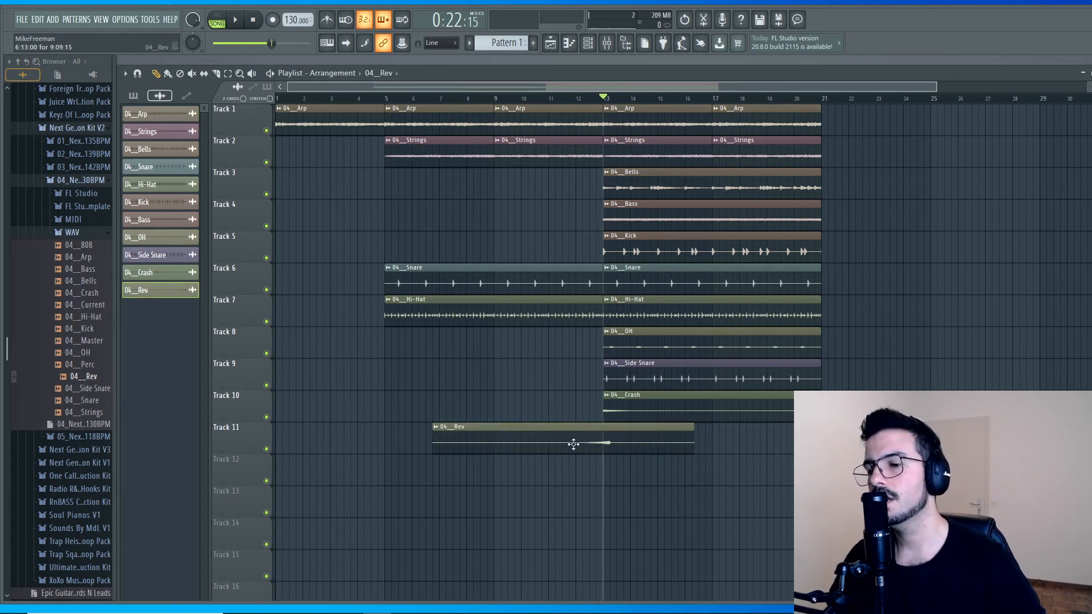
pyautogui.moveTo(434, 448); pyautogui.dragTo(543, 450)
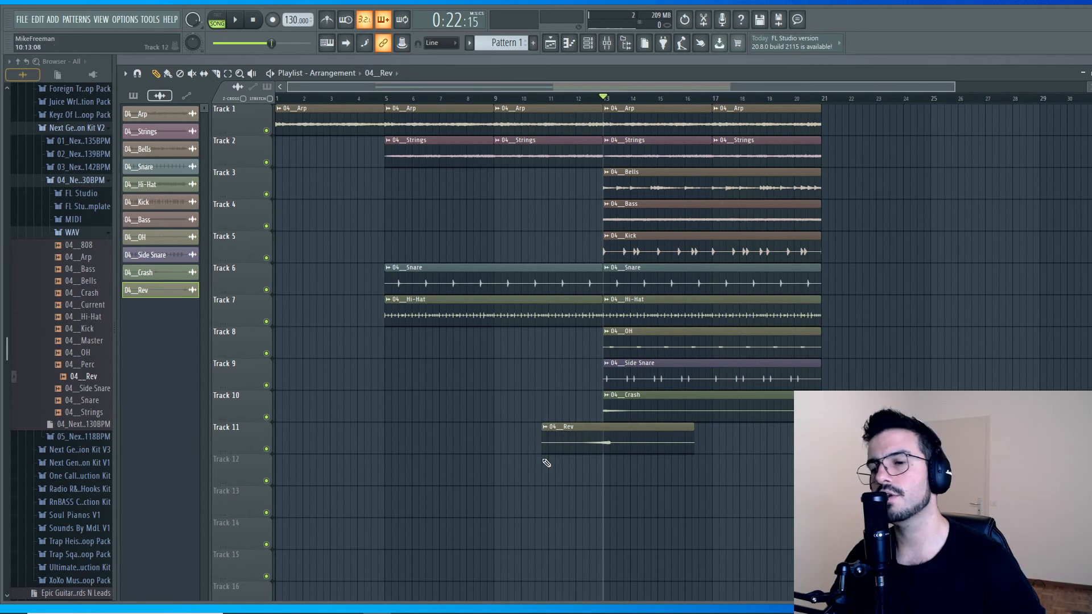
# Solo the Rev track, play it from about bar 11, and nudge the clip slightly earlier so its swell ends at bar 13.
pyautogui.keyDown('ctrl'); pyautogui.click(266, 448); pyautogui.keyUp('ctrl')
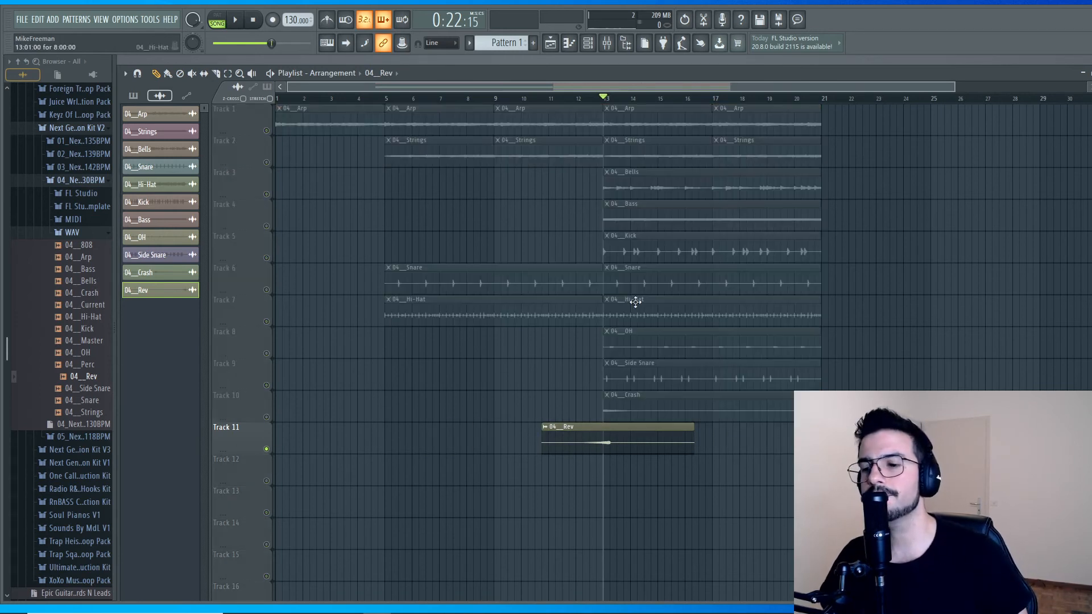
pyautogui.keyDown('ctrl'); pyautogui.click(266, 417); pyautogui.keyUp('ctrl')
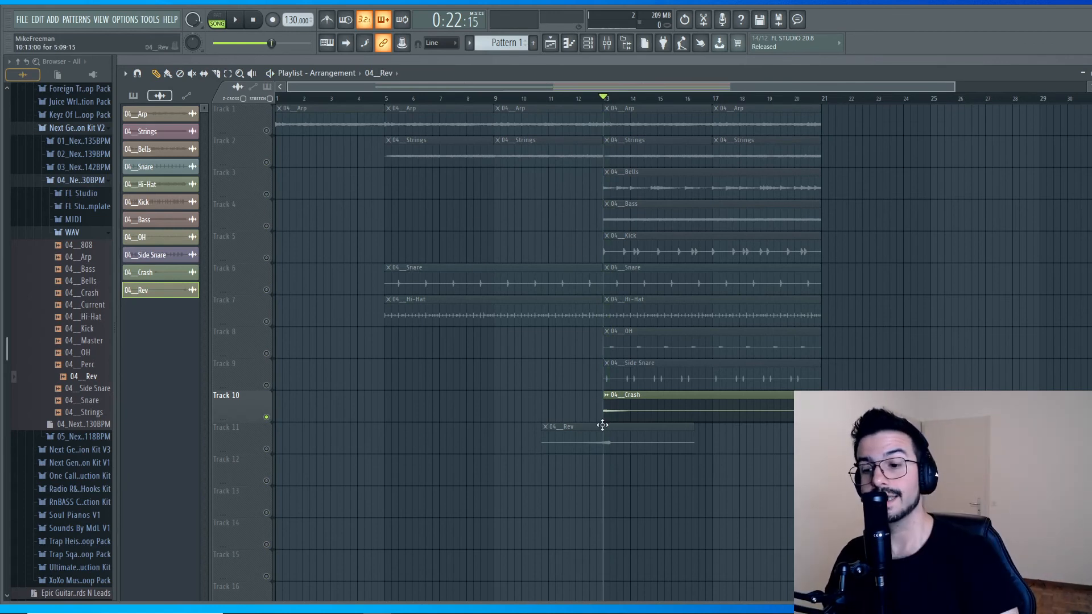
pyautogui.keyDown('ctrl'); pyautogui.click(267, 449); pyautogui.keyUp('ctrl')
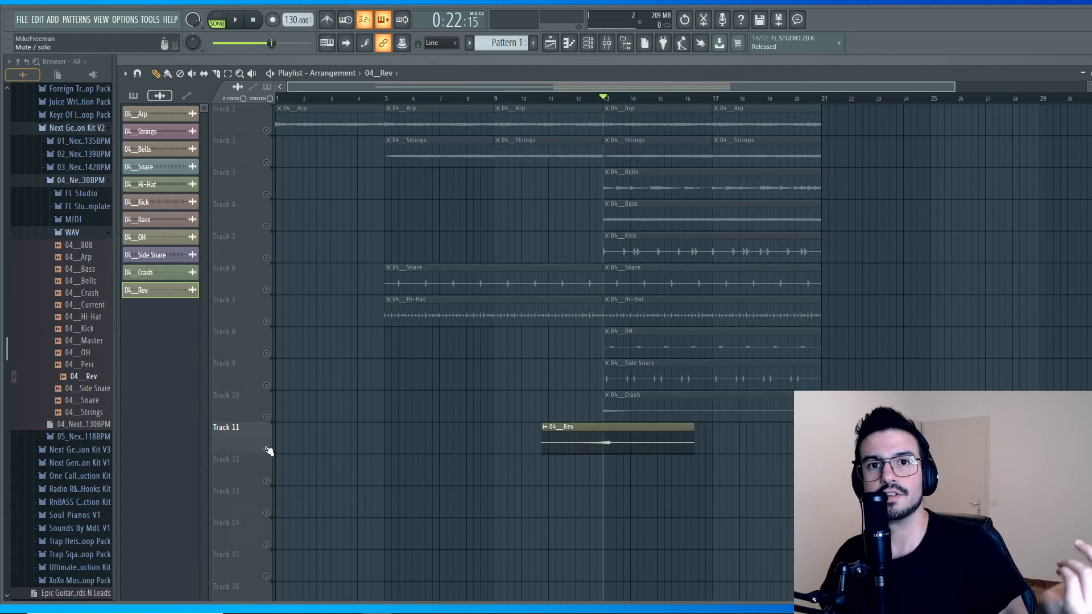
pyautogui.click(562, 98)
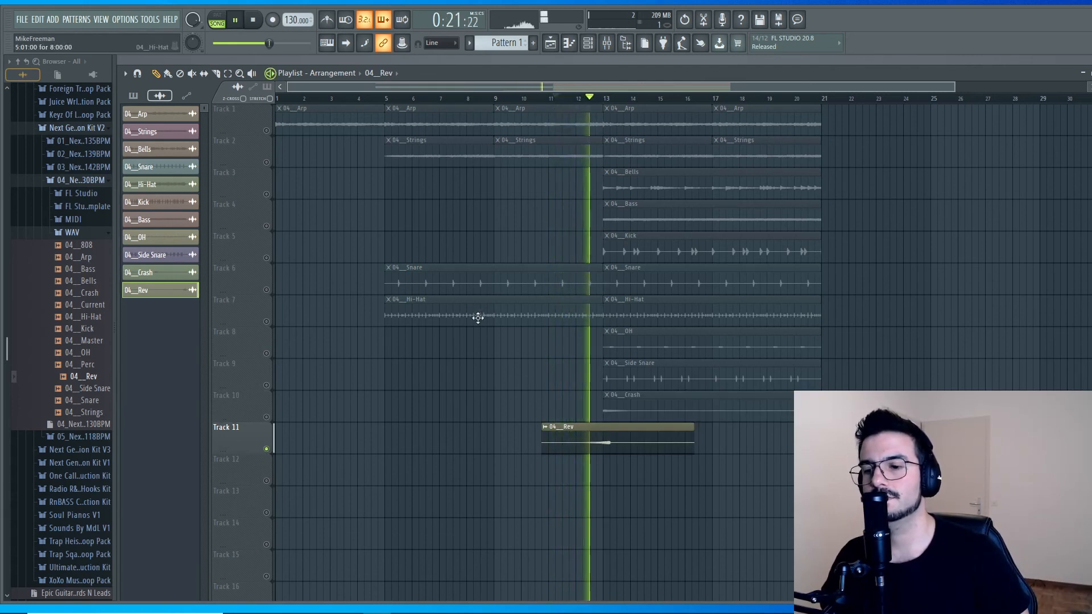
pyautogui.press('space')
pyautogui.moveTo(643, 436); pyautogui.dragTo(636, 435)
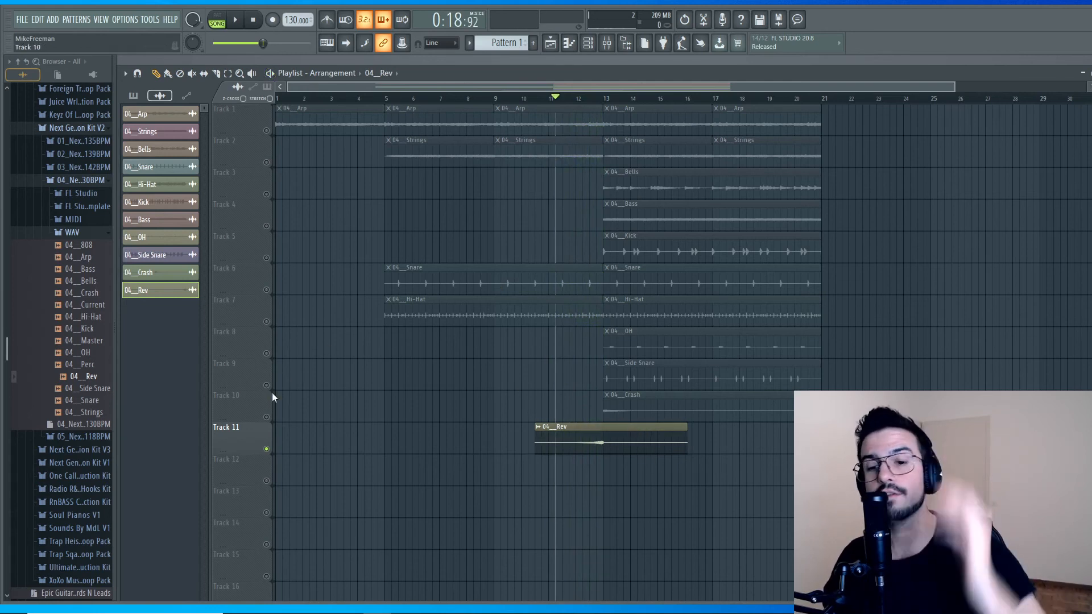
# Re-enable all tracks and play the transition from about bar 11, and again the whole arrangement from the start.
pyautogui.click(267, 419)
pyautogui.press('space')
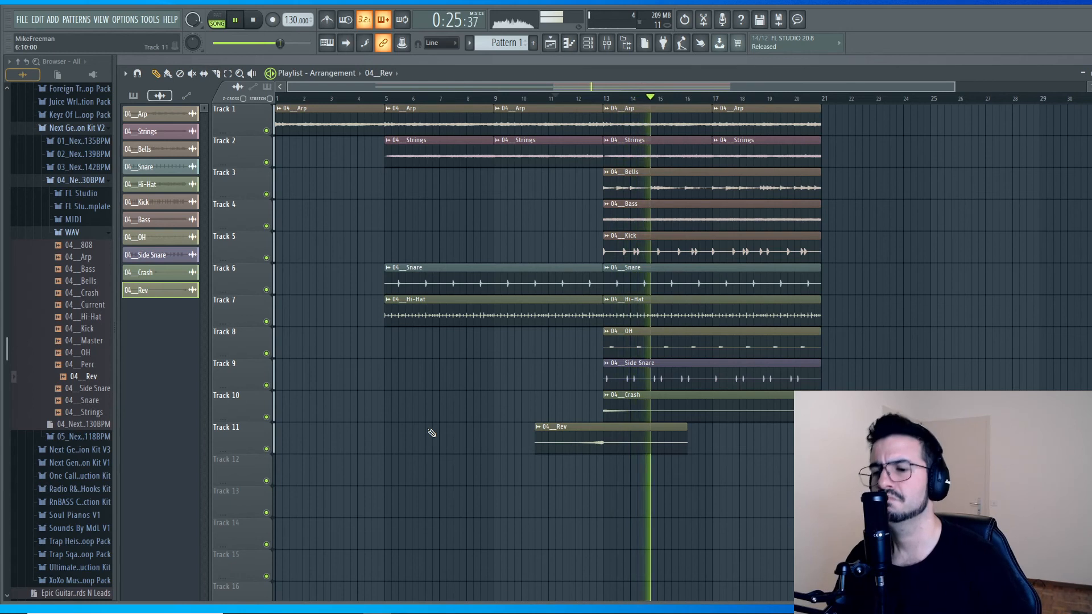
pyautogui.press('space')
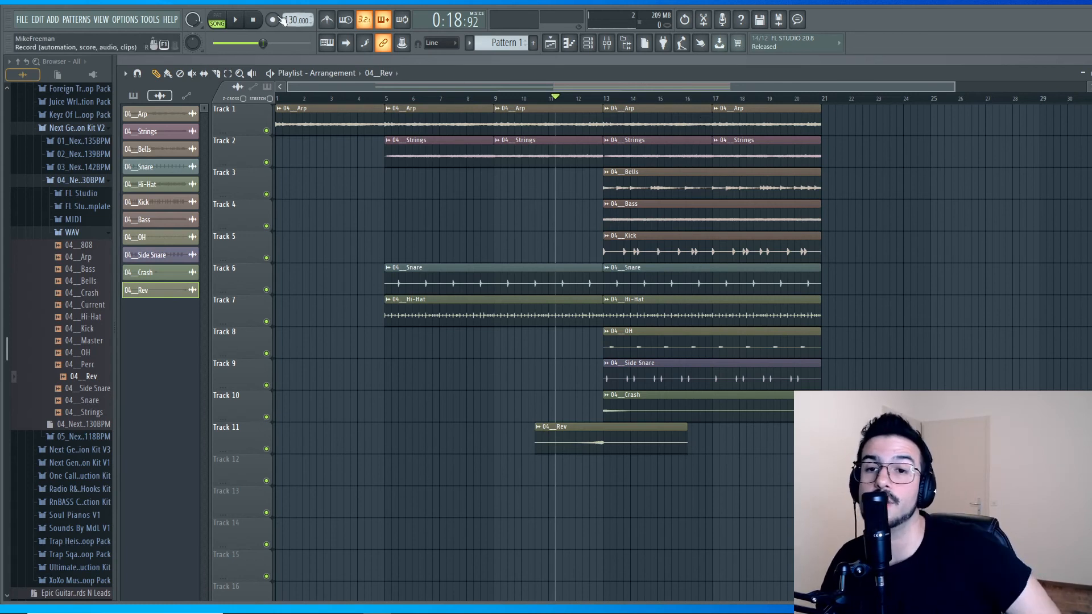
pyautogui.click(253, 21)
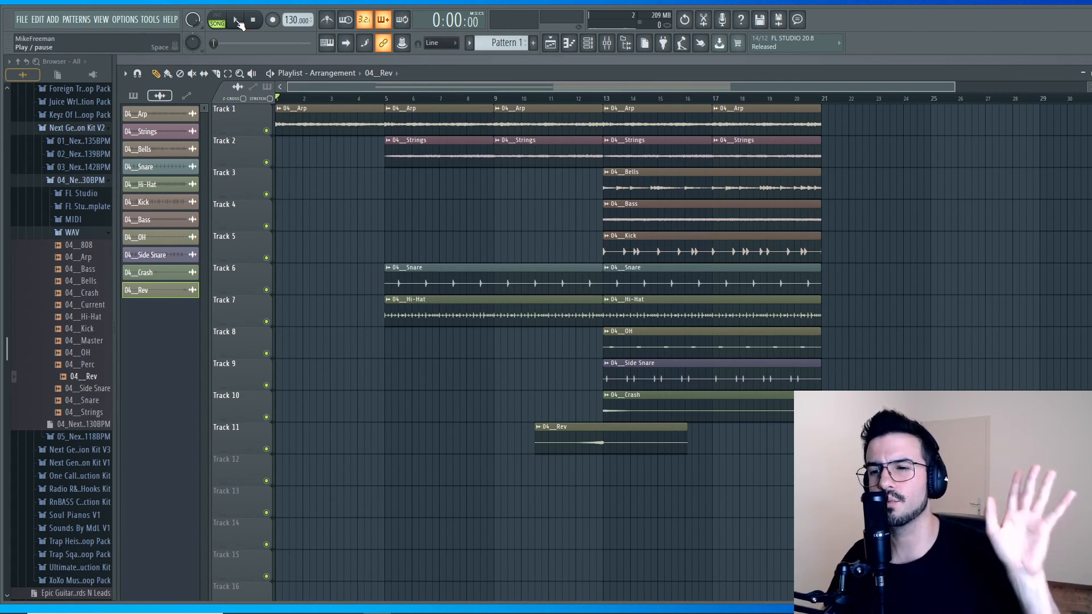
pyautogui.click(236, 21)
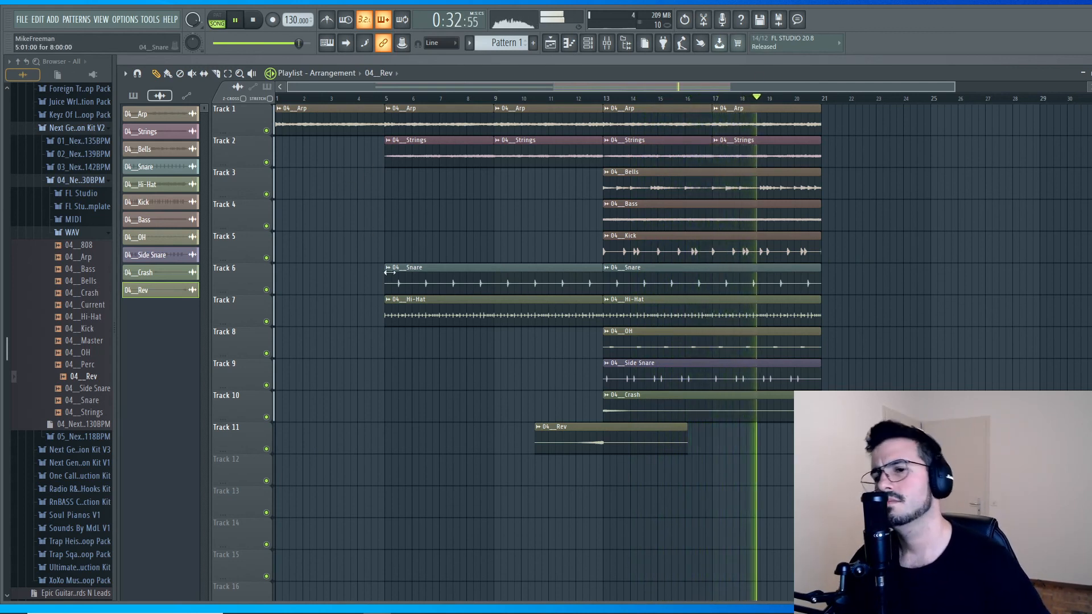
# Copy the Arp, Strings, Snare and Hi-Hat clips of bars 5 to 13 to bar 21 and play the transition into them.
pyautogui.moveTo(410, 353); pyautogui.dragTo(584, 110)
pyautogui.moveTo(435, 124); pyautogui.dragTo(850, 106)
pyautogui.click(811, 99)
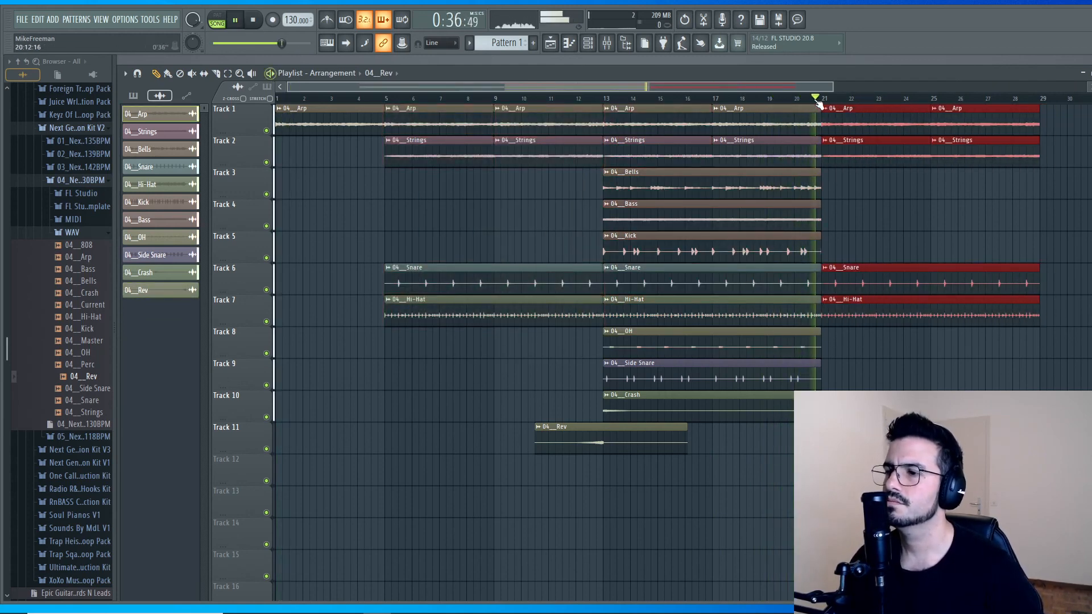
pyautogui.press('space')
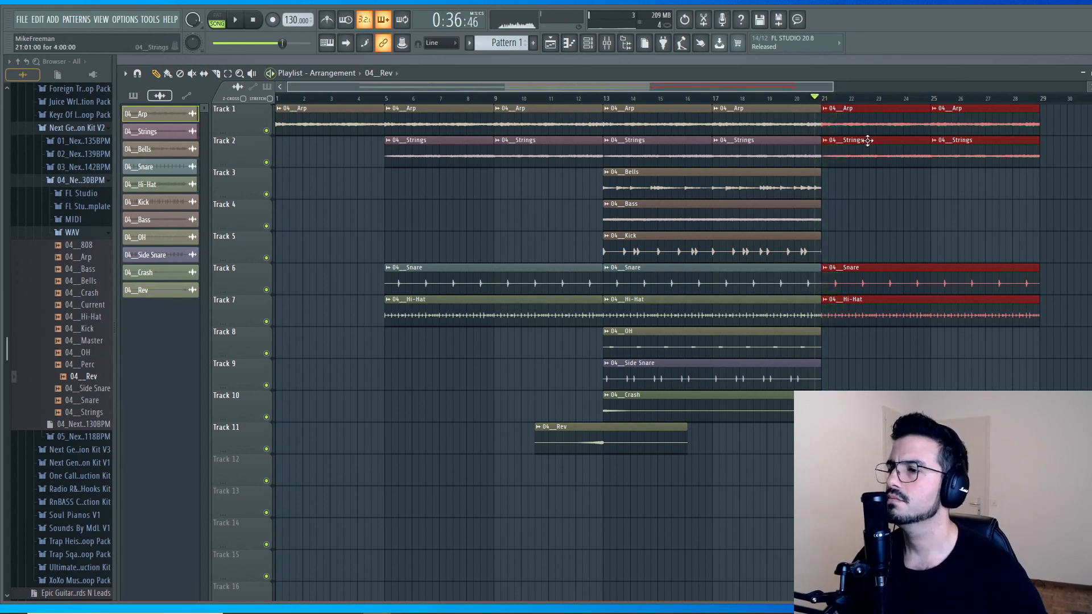
# Delete the copied Arp, Strings, Snare and Hi-Hat clips after bar 21.
pyautogui.rightClick(898, 155)
pyautogui.rightClick(894, 124)
pyautogui.rightClick(881, 283)
pyautogui.rightClick(877, 312)
pyautogui.rightClick(987, 155)
pyautogui.rightClick(1002, 125)
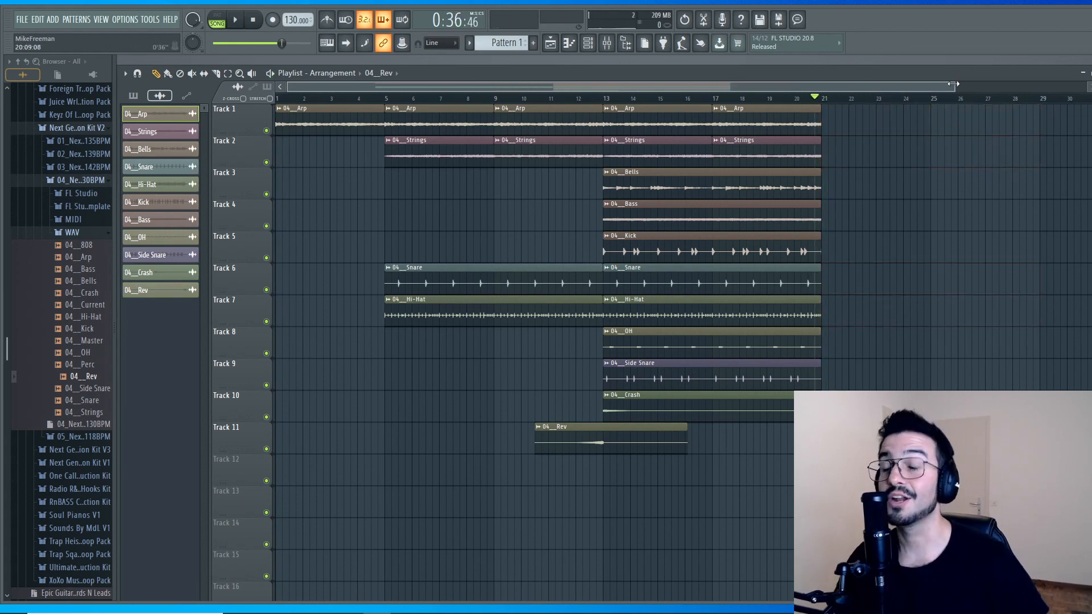
pyautogui.moveTo(952, 86); pyautogui.dragTo(990, 87)
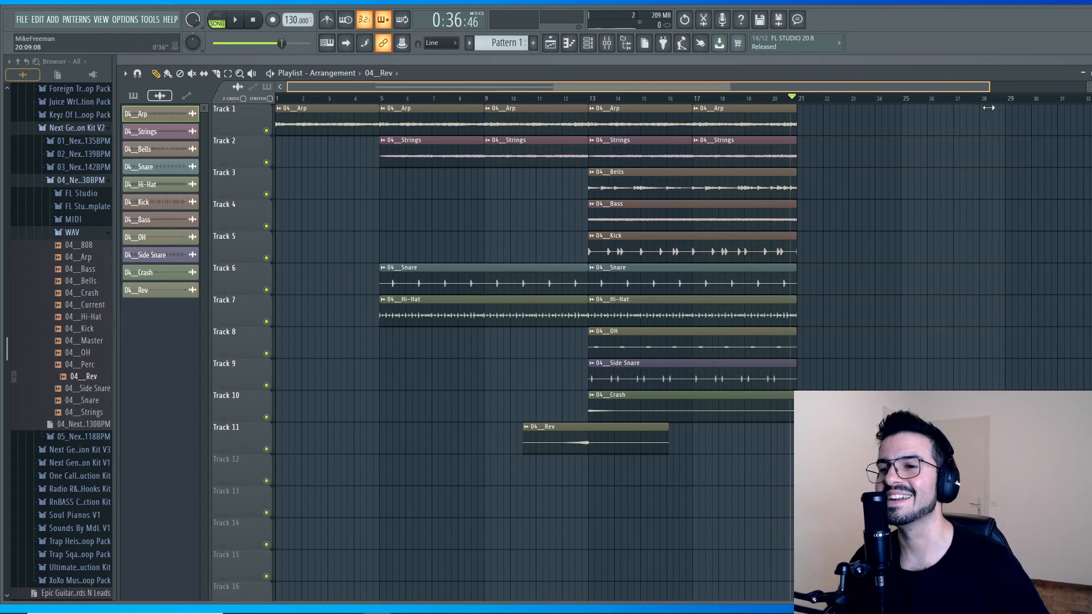